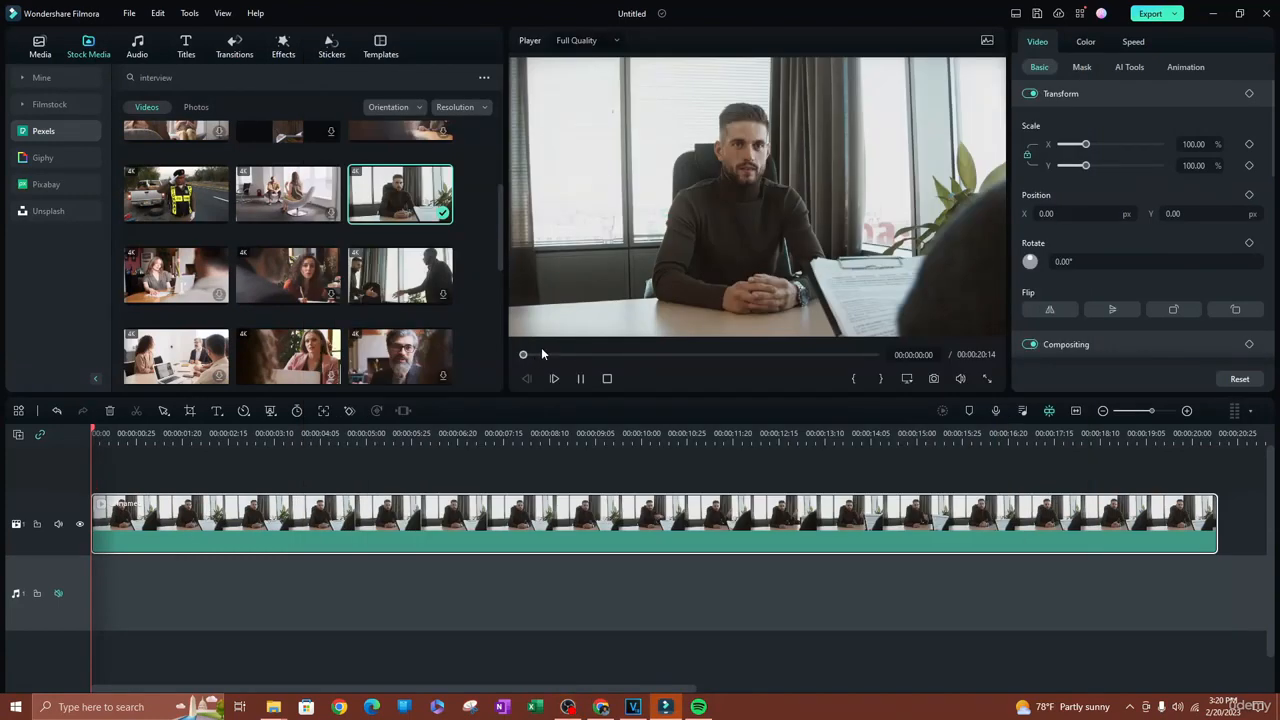
- Play the interview clip from its beginning for a few seconds and pause it
{"action": "key", "text": "space"}
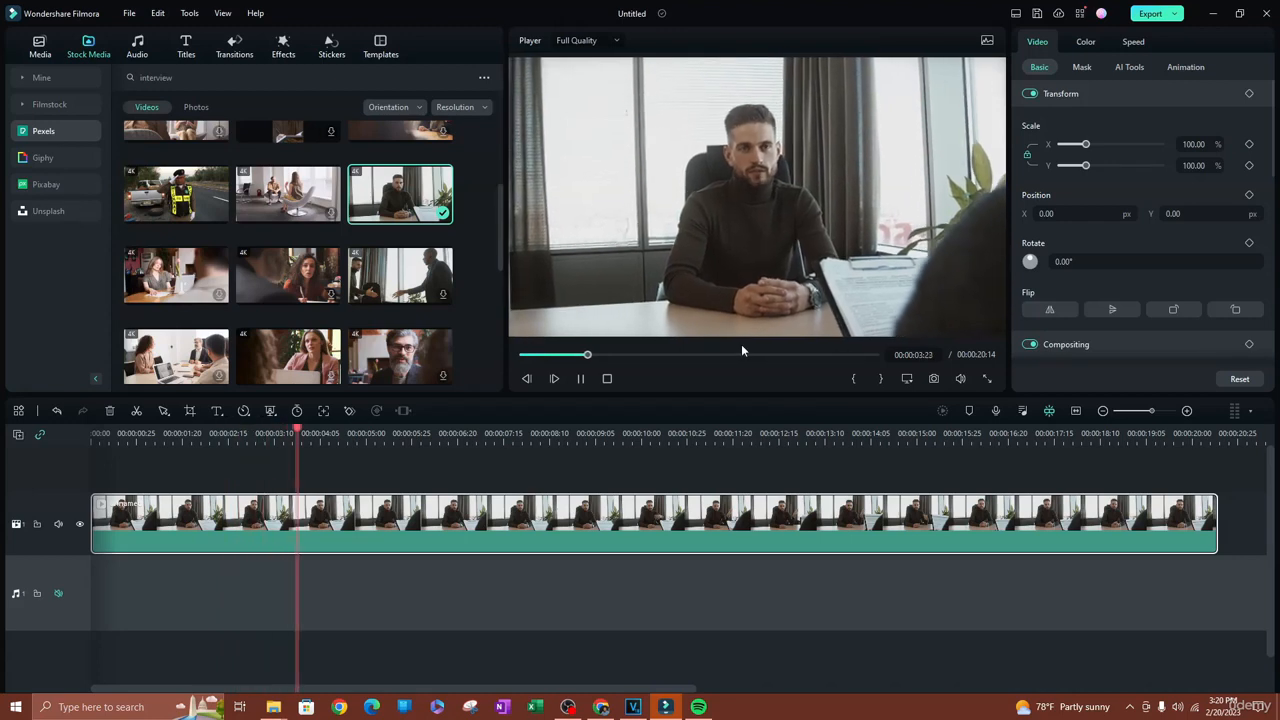
{"action": "key", "text": "space"}
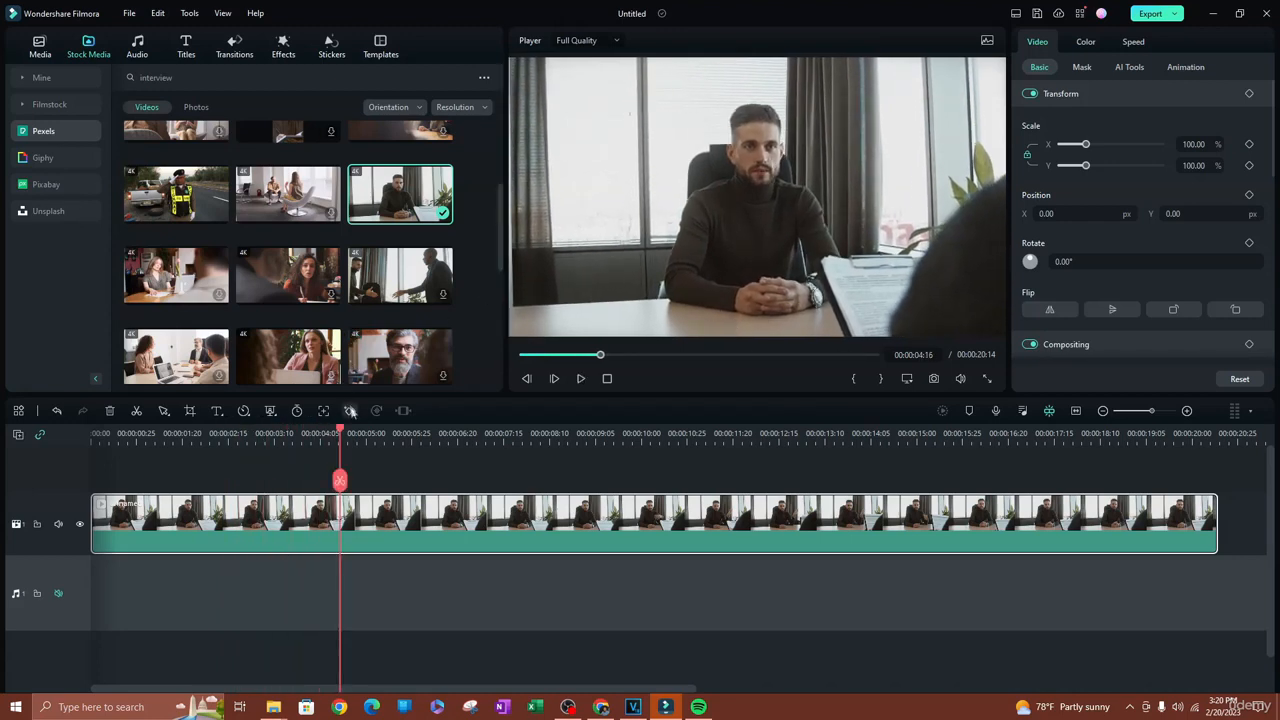
- Search the Pexels stock library for "office", show only photos, and apply an orientation filter
{"action": "left_click", "coordinate": [190, 77]}
{"action": "key", "text": "ctrl+a"}
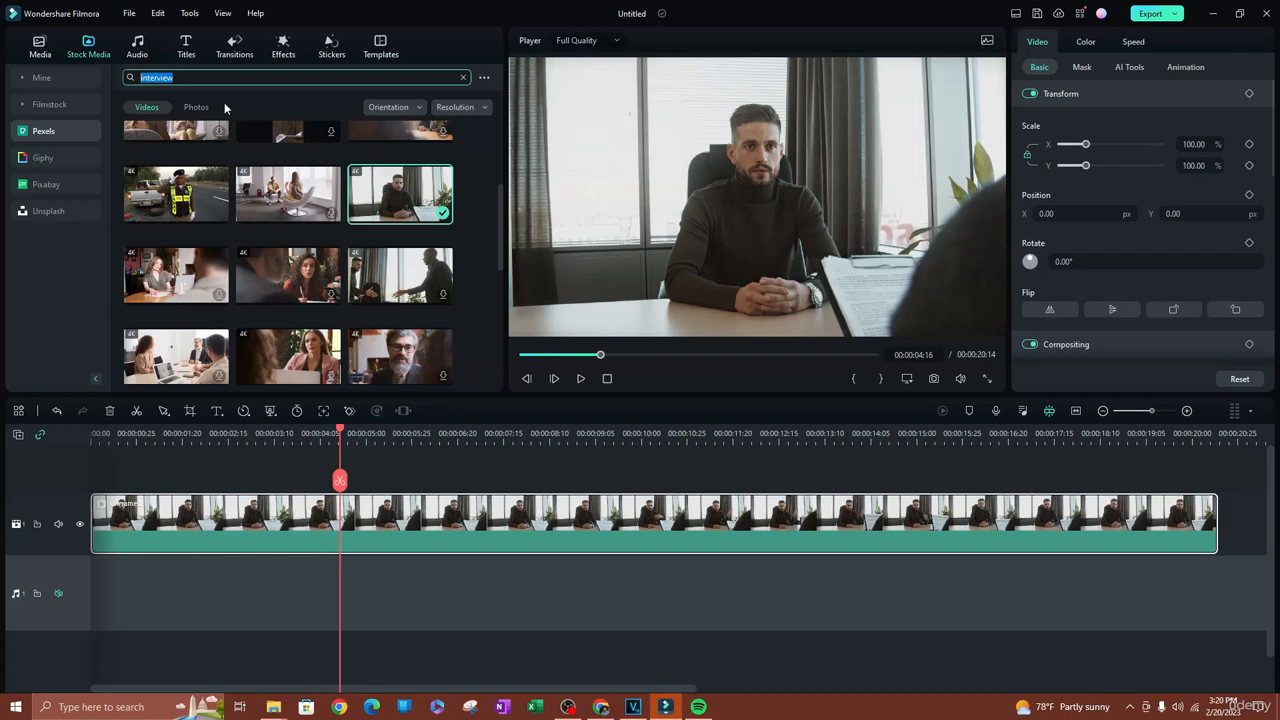
{"action": "type", "text": "office"}
{"action": "key", "text": "Return"}
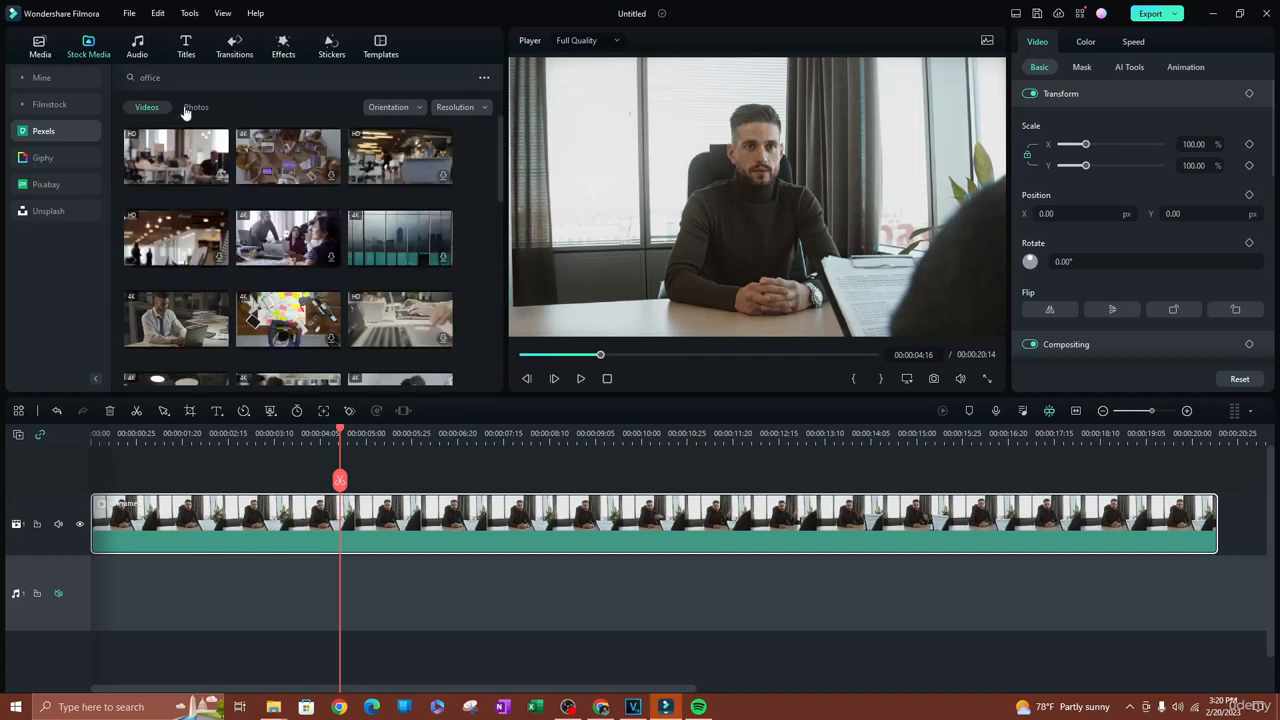
{"action": "left_click", "coordinate": [190, 108]}
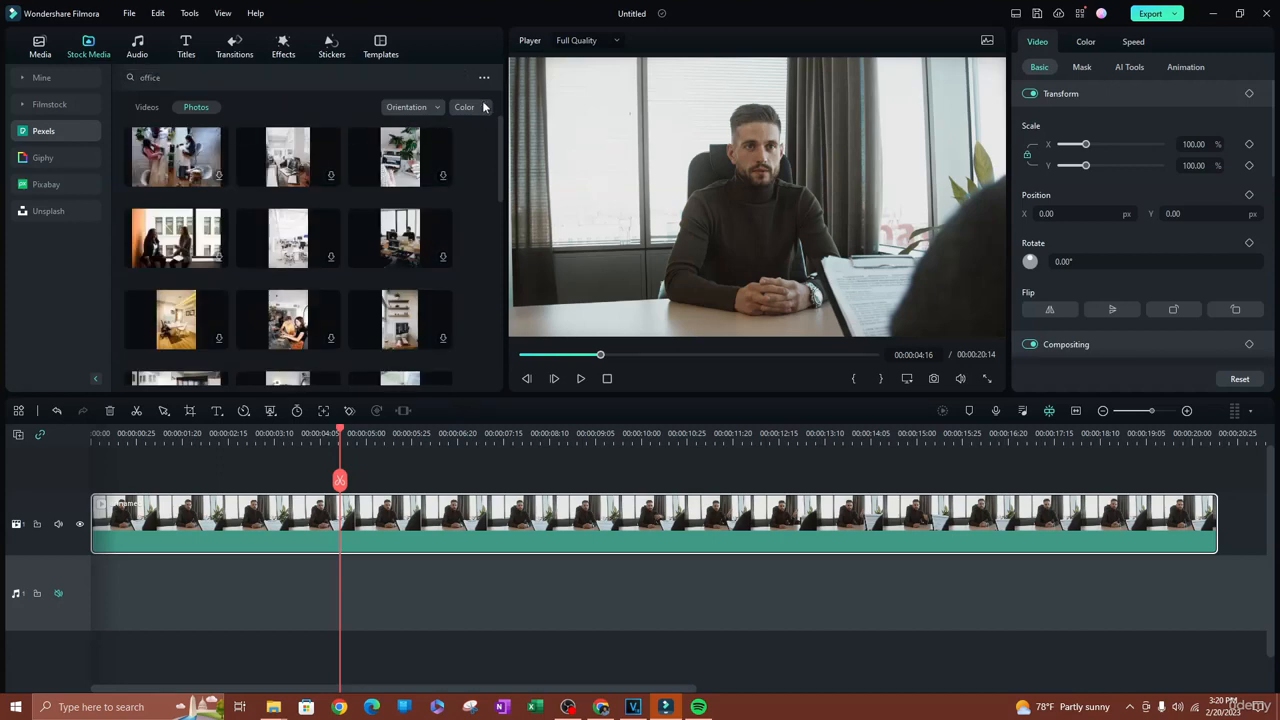
{"action": "left_click", "coordinate": [424, 112]}
{"action": "left_click", "coordinate": [432, 152]}
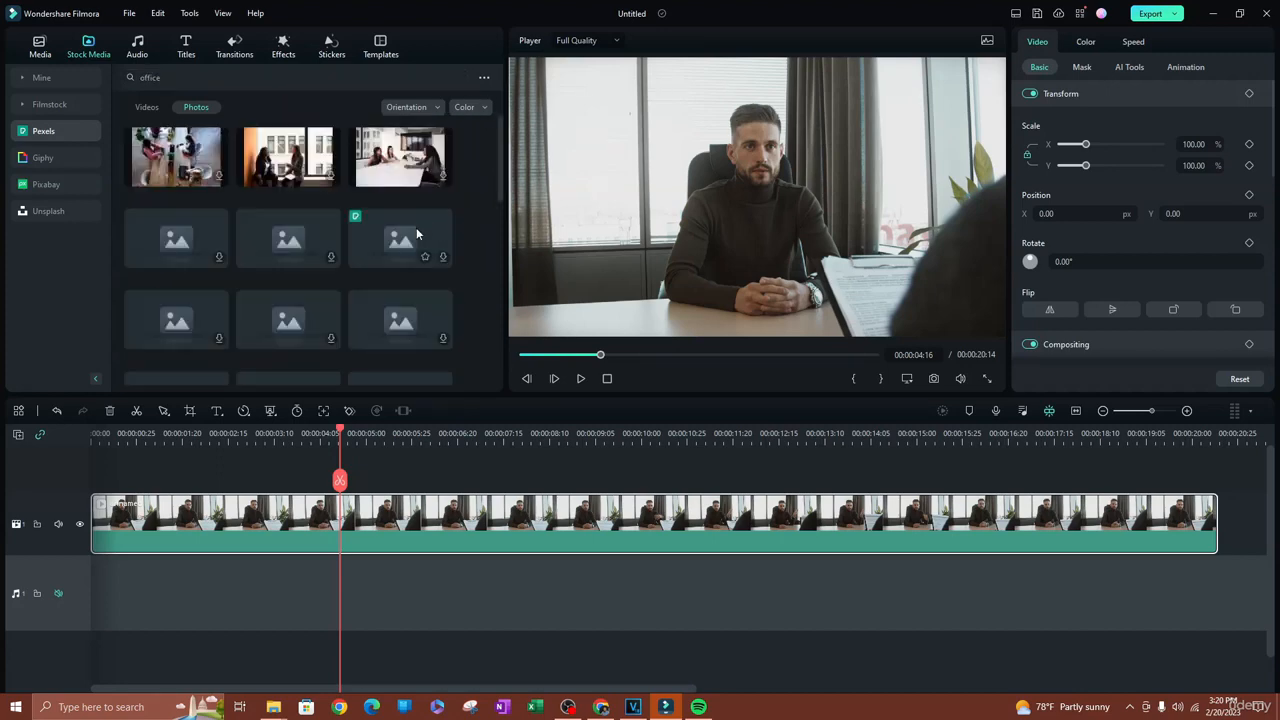
- Add the "Computer Set on the Table" photo to the timeline and move the interview clip onto a track above it
{"action": "scroll", "coordinate": [332, 262], "scroll_direction": "down", "scroll_amount": 1}
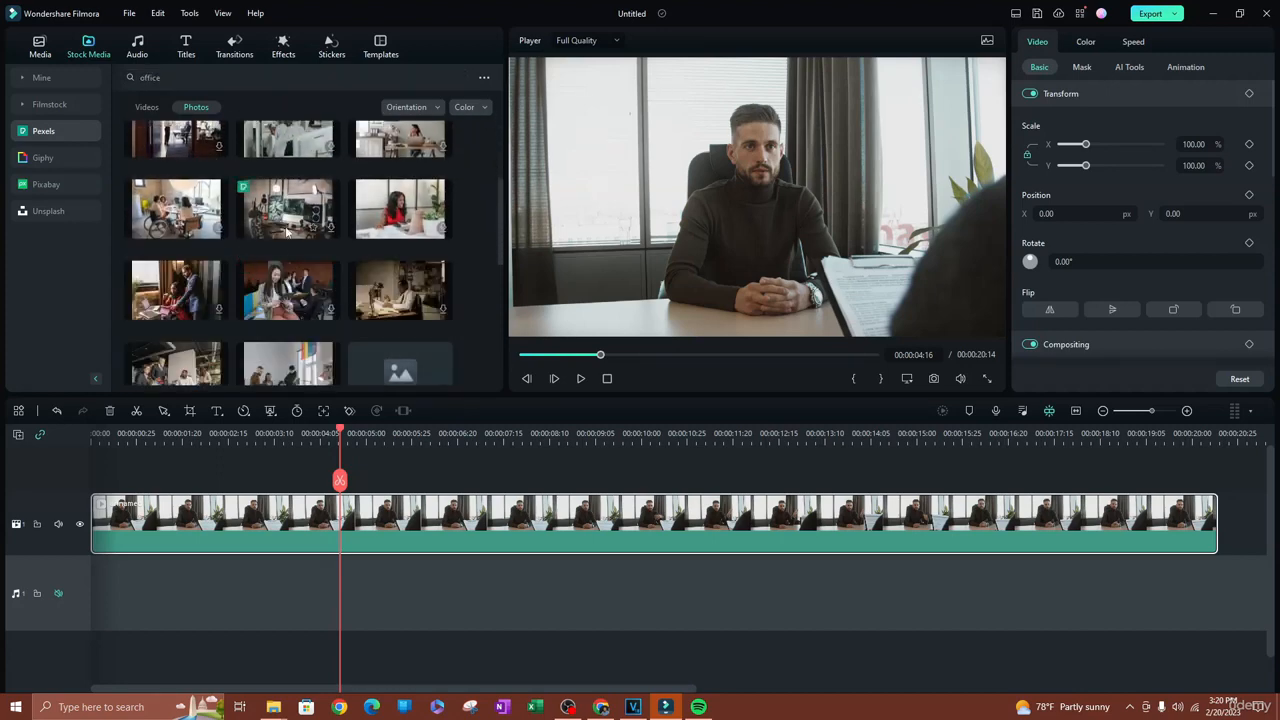
{"action": "scroll", "coordinate": [296, 232], "scroll_direction": "down", "scroll_amount": 2}
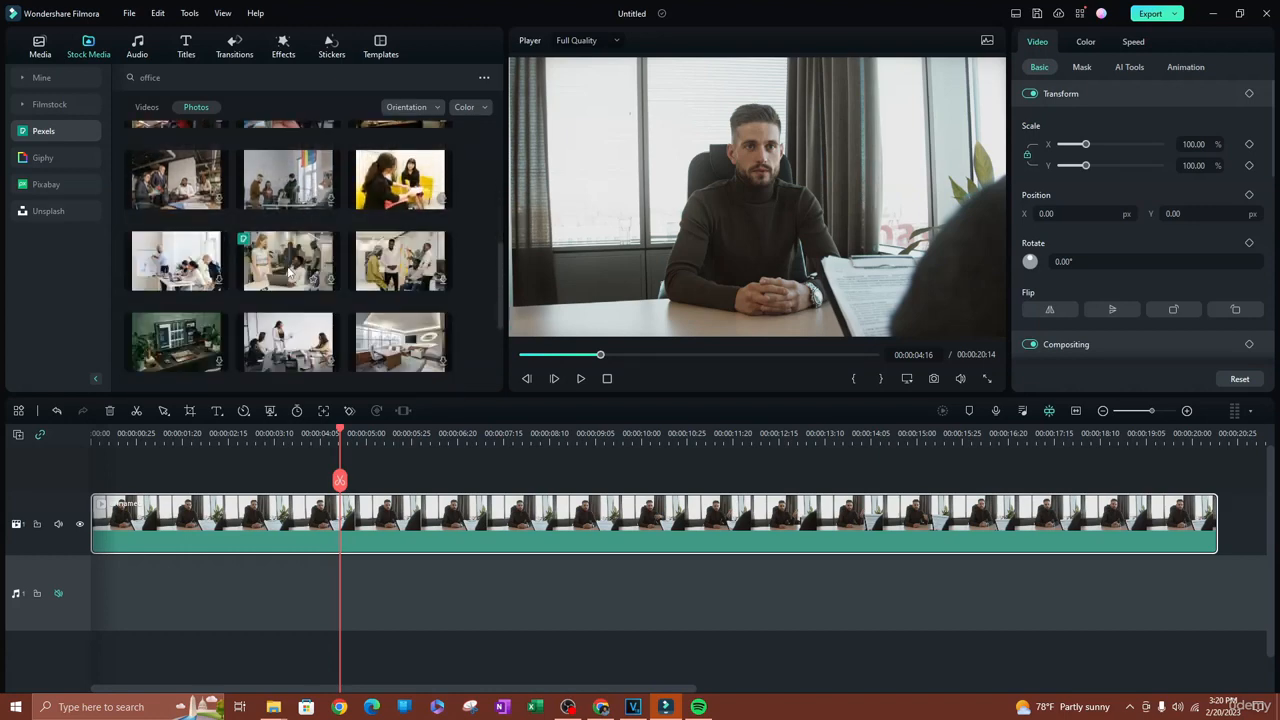
{"action": "scroll", "coordinate": [220, 329], "scroll_direction": "down", "scroll_amount": 2}
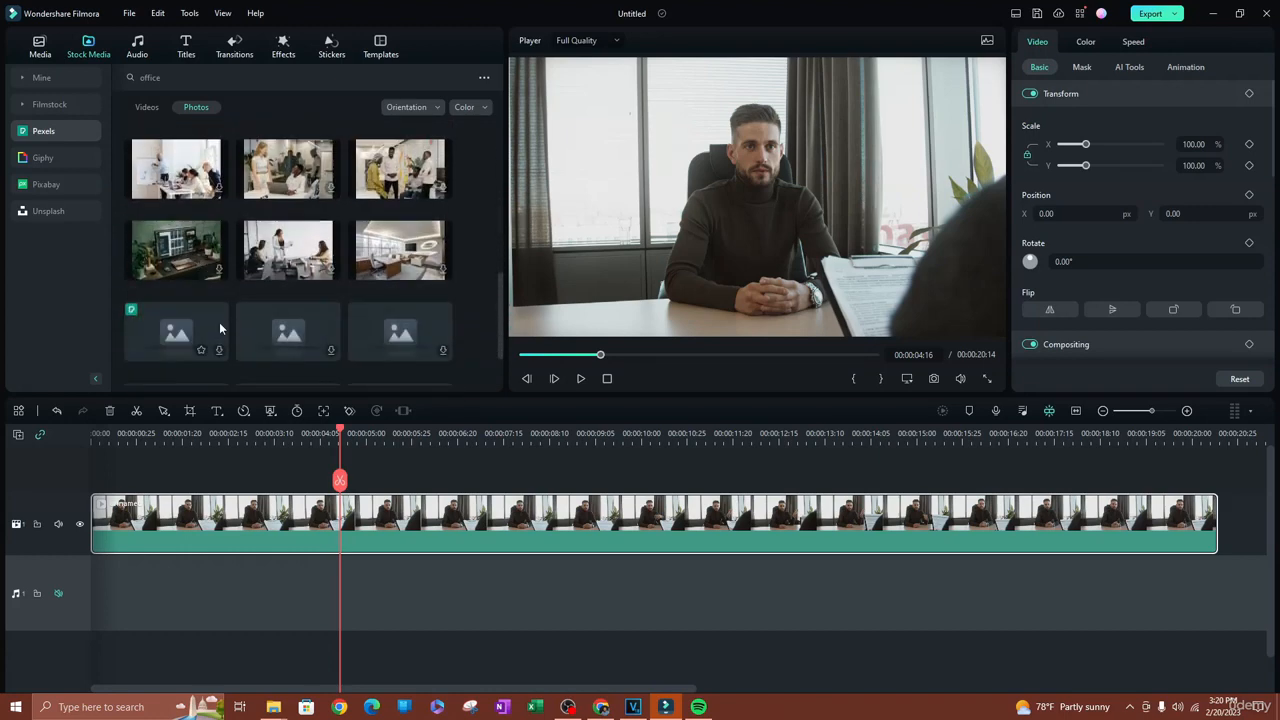
{"action": "left_click_drag", "start_coordinate": [158, 170], "coordinate": [208, 476]}
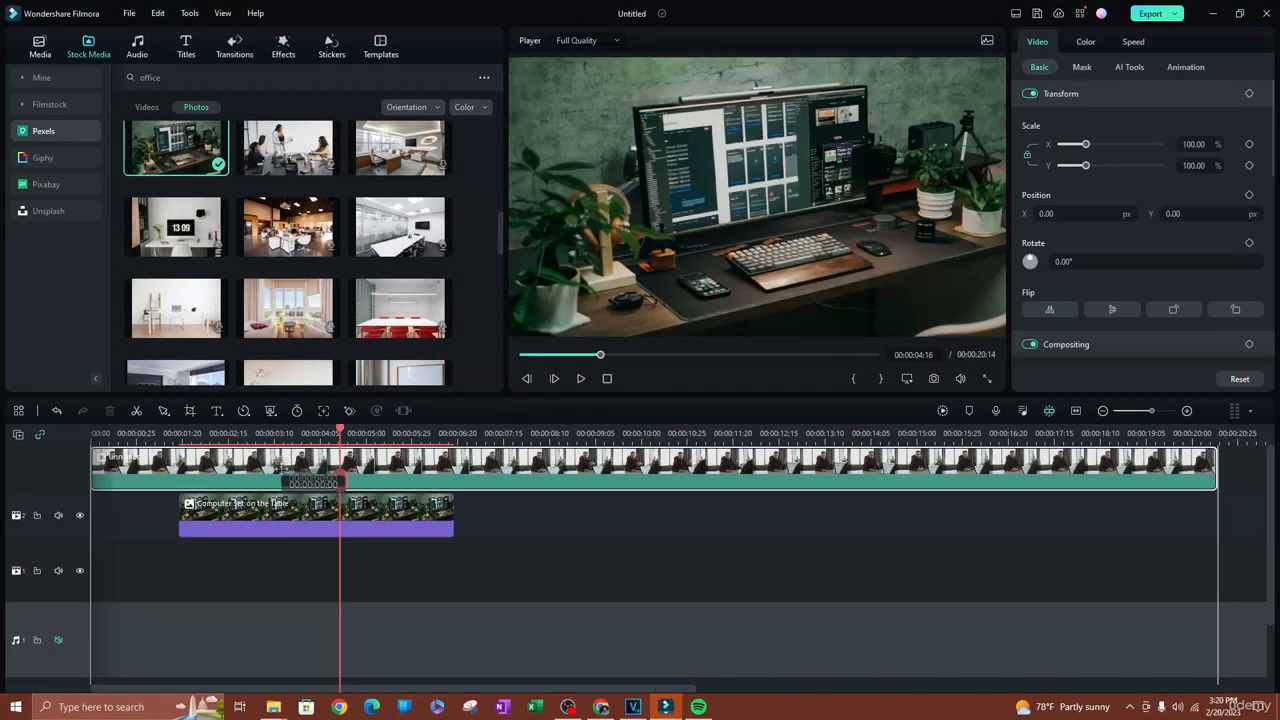
{"action": "left_click_drag", "start_coordinate": [281, 467], "coordinate": [280, 465]}
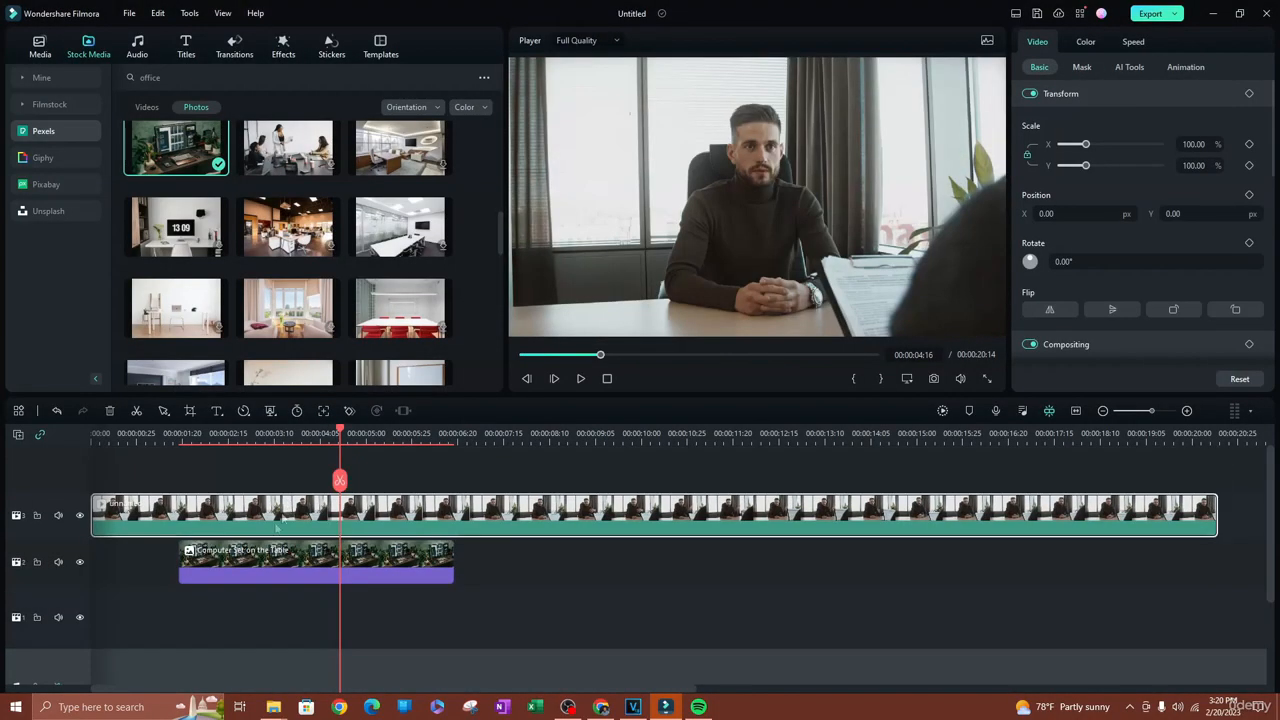
- Delete the empty tracks and shift the photo along its track to start at about the 6-second mark
{"action": "right_click", "coordinate": [14, 450]}
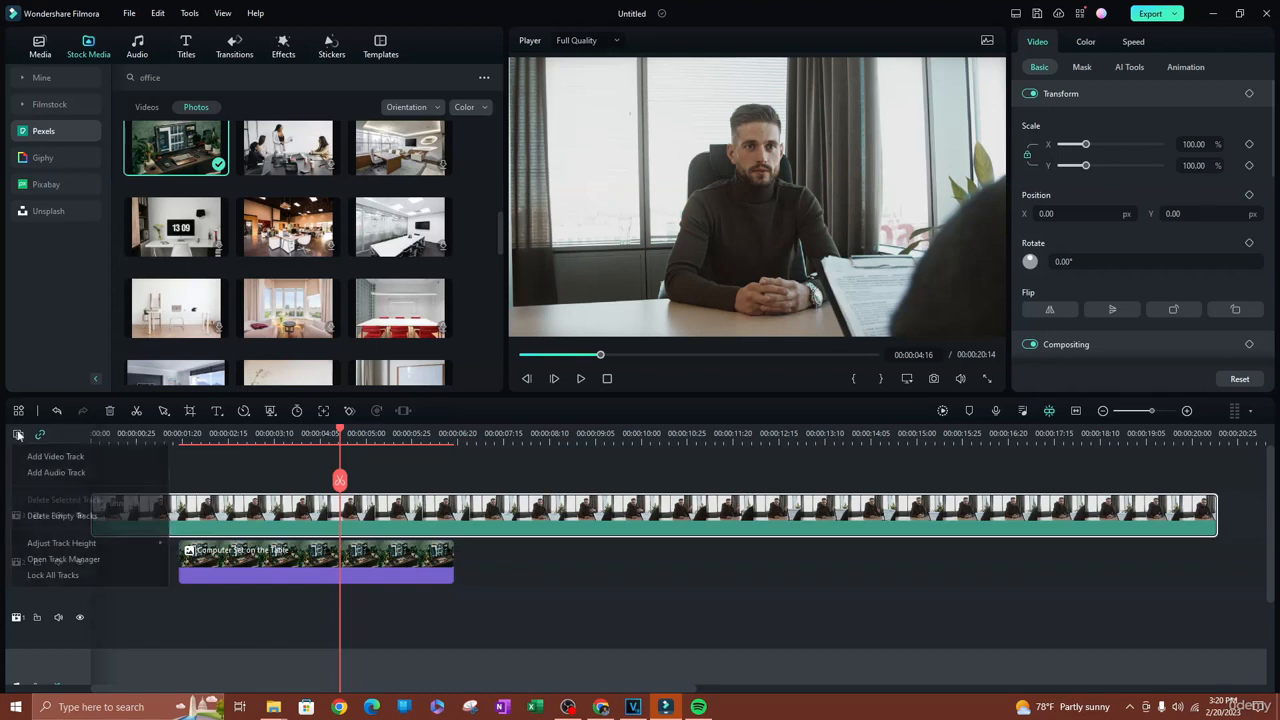
{"action": "left_click", "coordinate": [70, 516]}
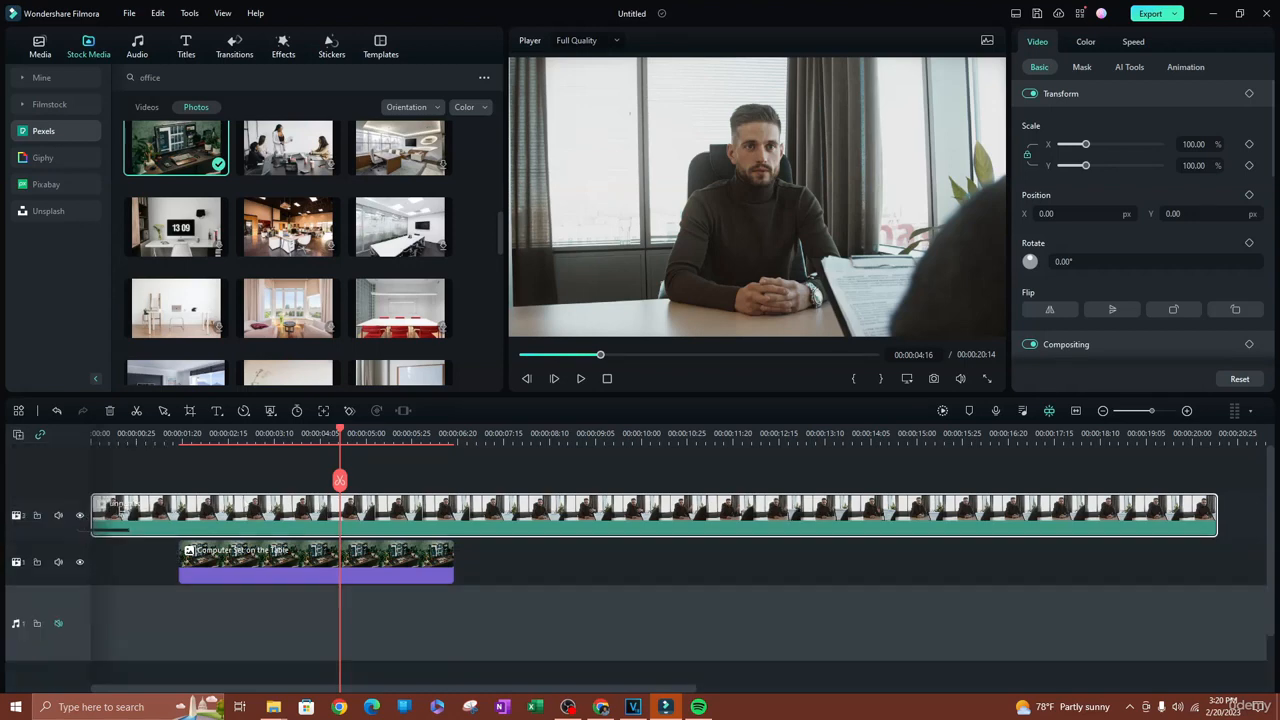
{"action": "left_click_drag", "start_coordinate": [240, 569], "coordinate": [486, 570]}
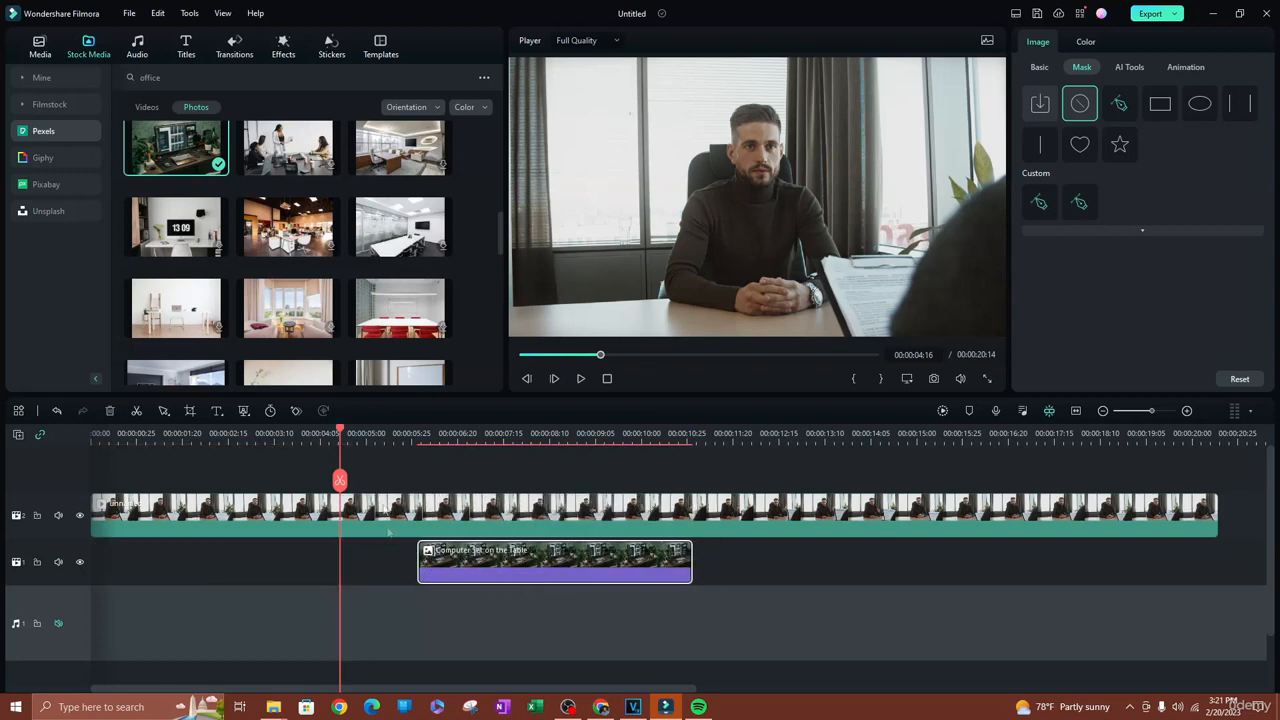
- Enable Smart Cutout among the AI tools of the interview clip
{"action": "left_click_drag", "start_coordinate": [340, 430], "coordinate": [147, 432]}
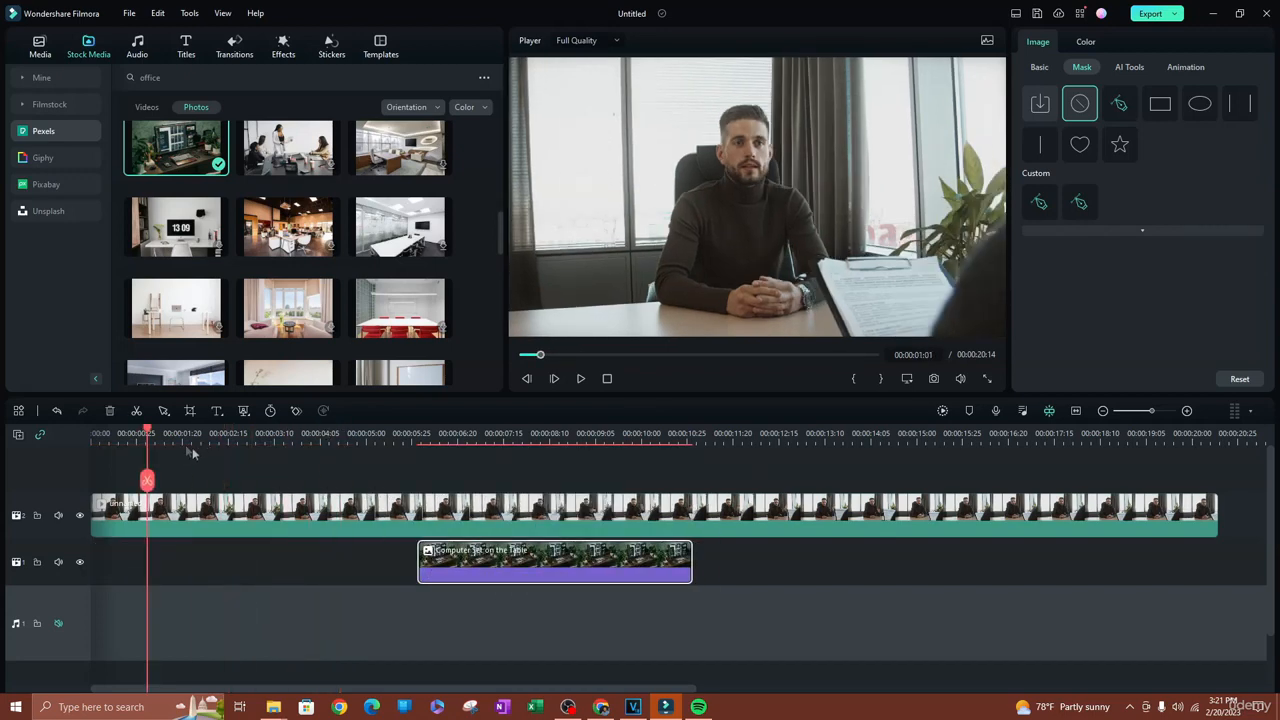
{"action": "left_click", "coordinate": [226, 518]}
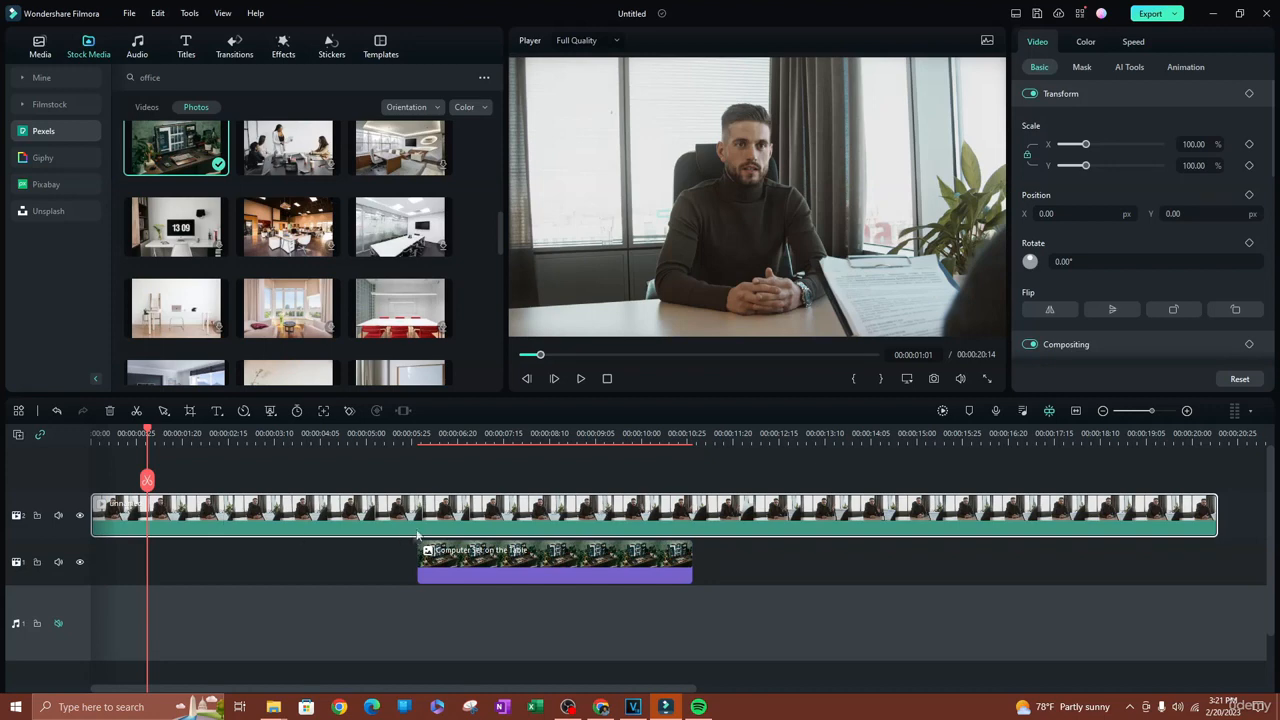
{"action": "left_click", "coordinate": [1128, 68]}
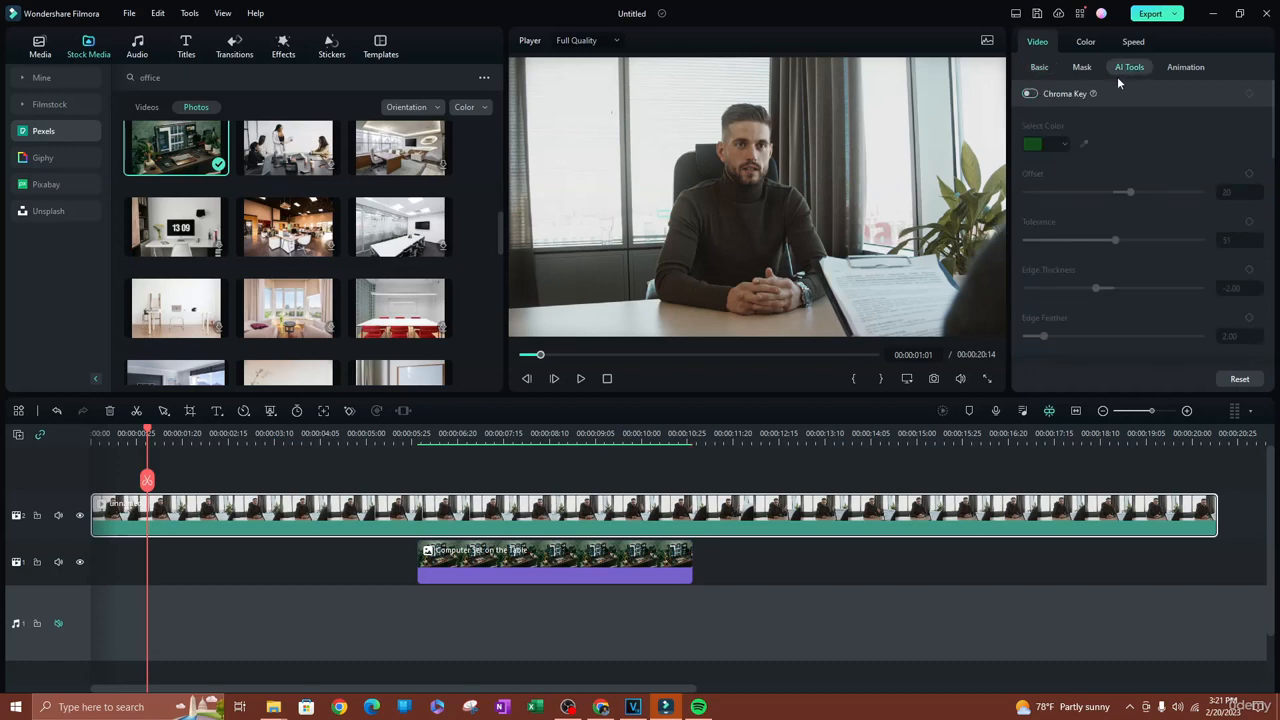
{"action": "scroll", "coordinate": [1125, 100], "scroll_direction": "down", "scroll_amount": 3}
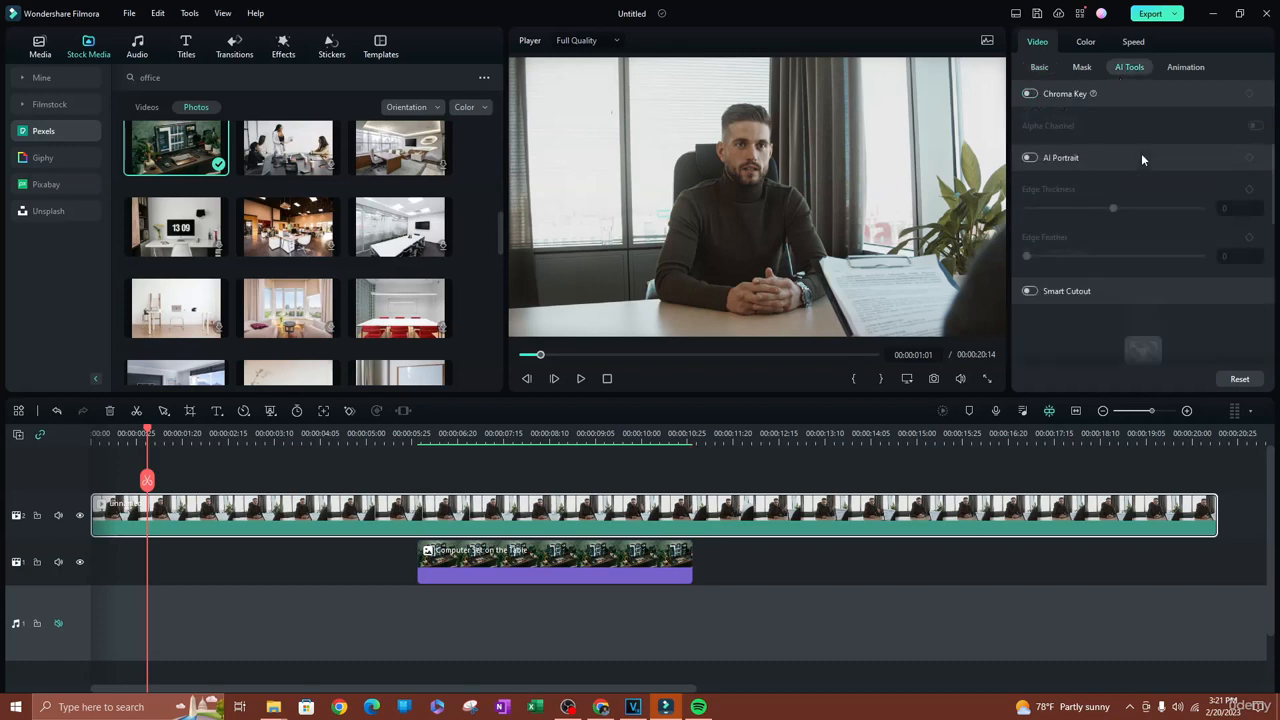
{"action": "scroll", "coordinate": [1143, 157], "scroll_direction": "down", "scroll_amount": 3}
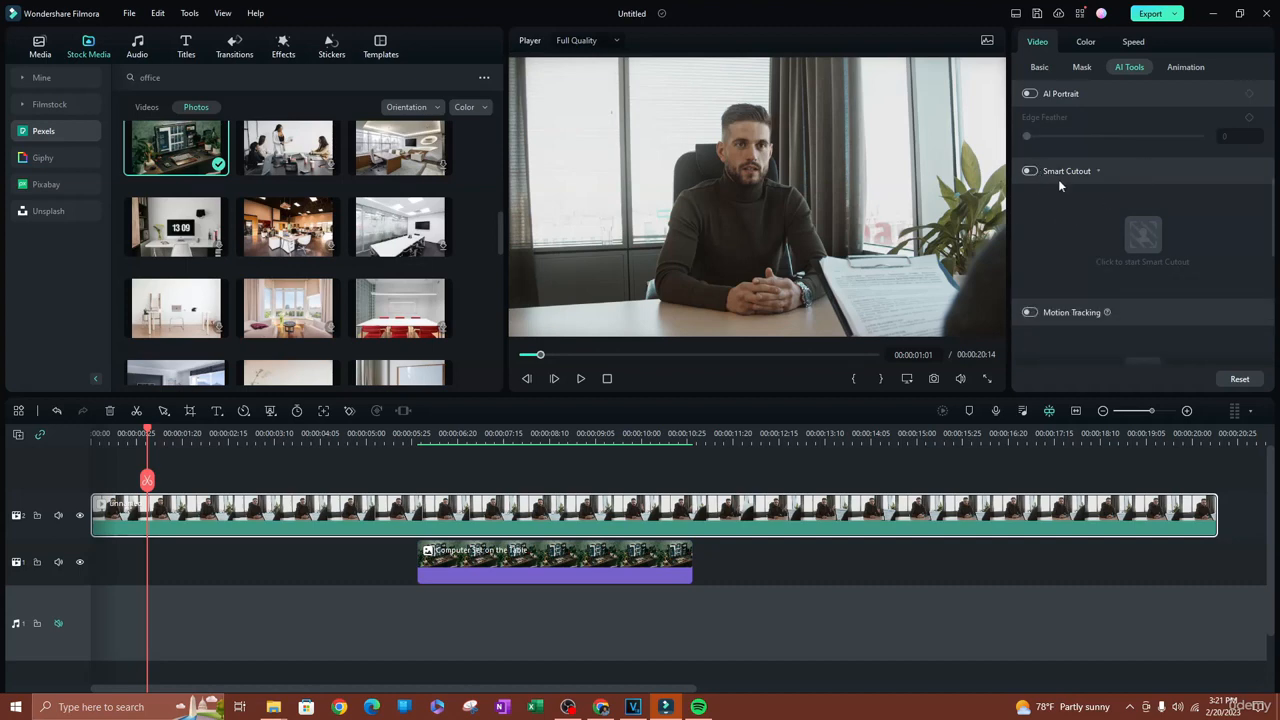
{"action": "left_click", "coordinate": [1032, 172]}
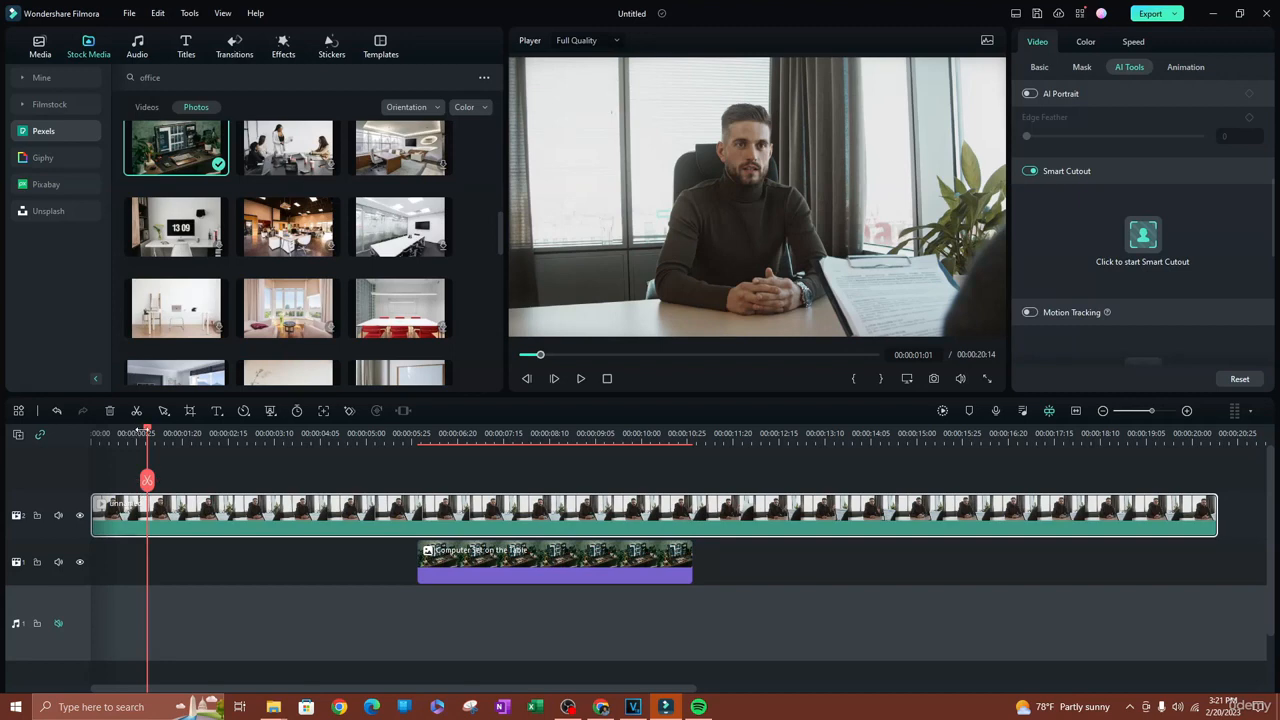
- Return the playhead to the start of the clip and open the Smart Cutout editor in a maximized window
{"action": "left_click_drag", "start_coordinate": [147, 432], "coordinate": [92, 433]}
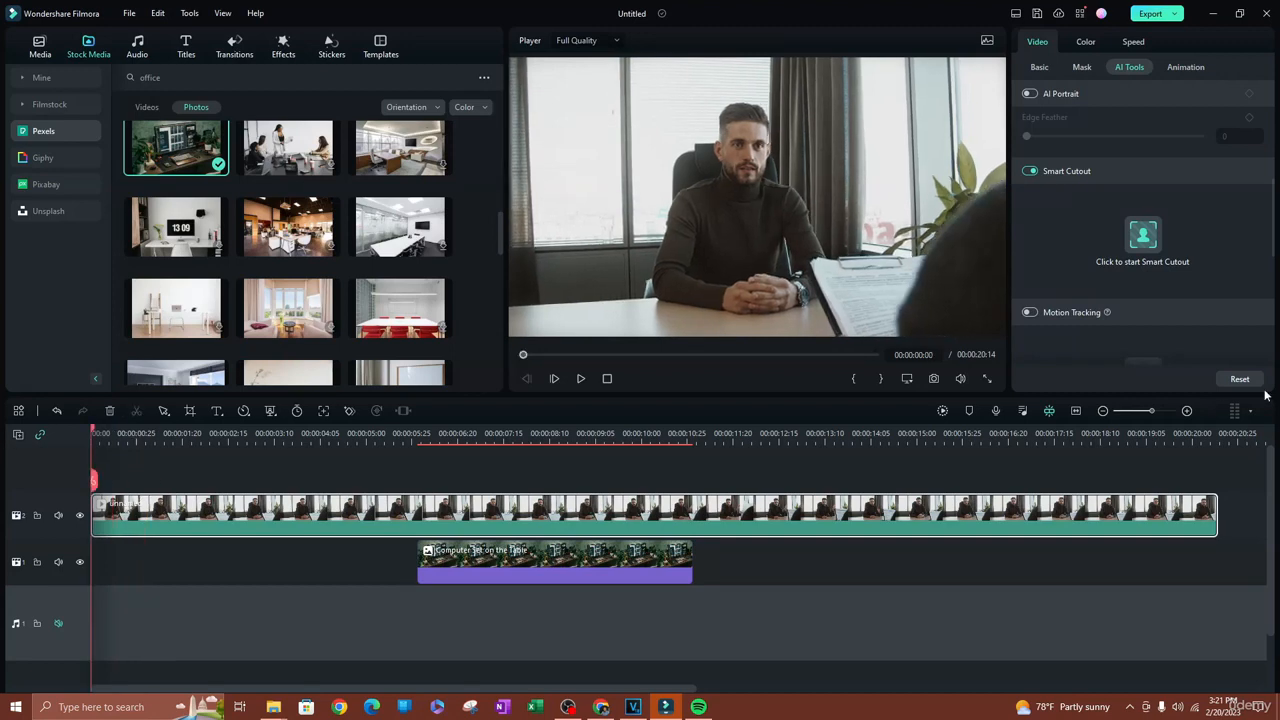
{"action": "left_click", "coordinate": [1143, 238]}
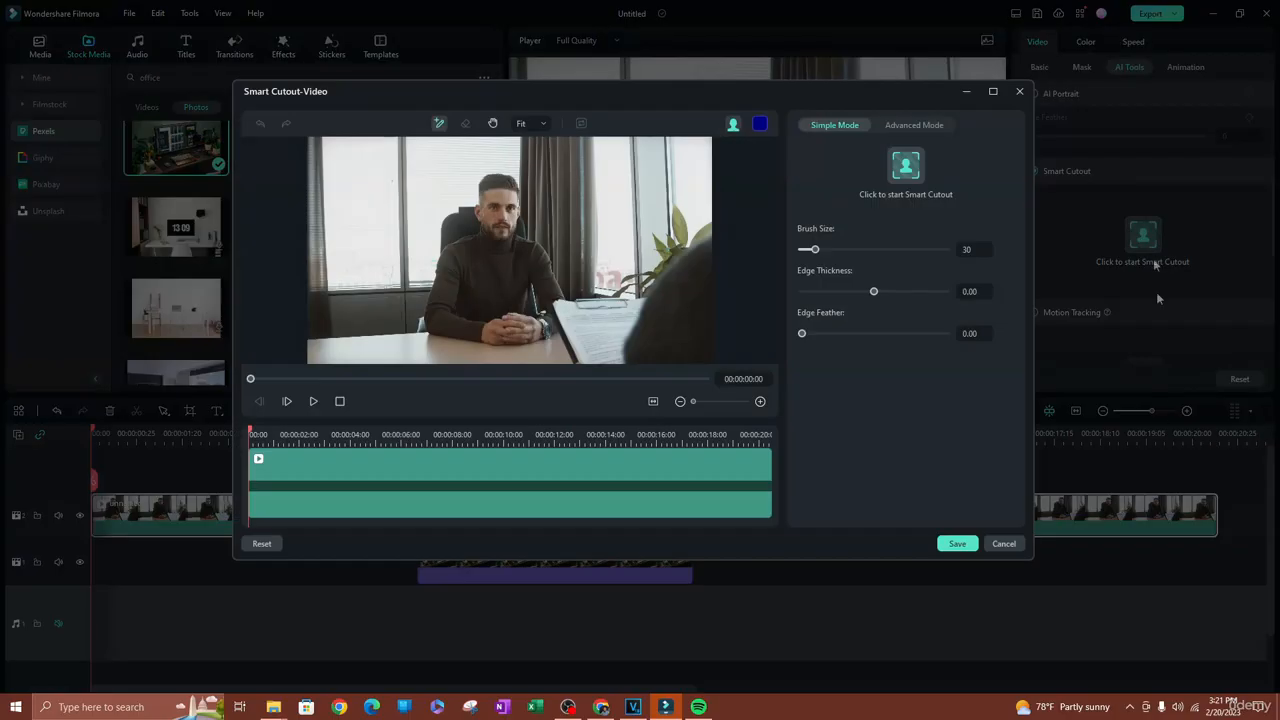
{"action": "left_click", "coordinate": [993, 91]}
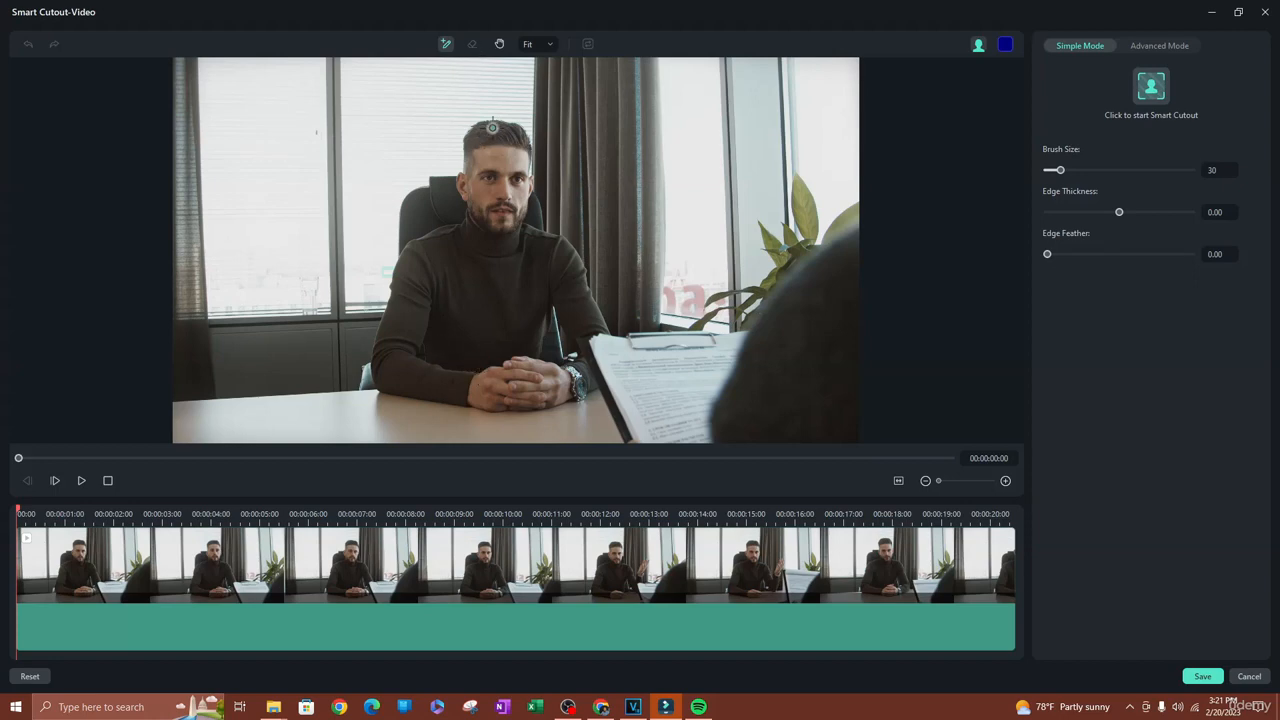
- Mark the man's head with the Smart Brush and erase a few strokes of that selection across his face
{"action": "mouse_move", "coordinate": [487, 144]}
{"action": "left_mouse_down"}
{"action": "mouse_move", "coordinate": [493, 185]}
{"action": "mouse_move", "coordinate": [498, 160]}
{"action": "left_mouse_up"}
{"action": "left_click", "coordinate": [472, 45]}
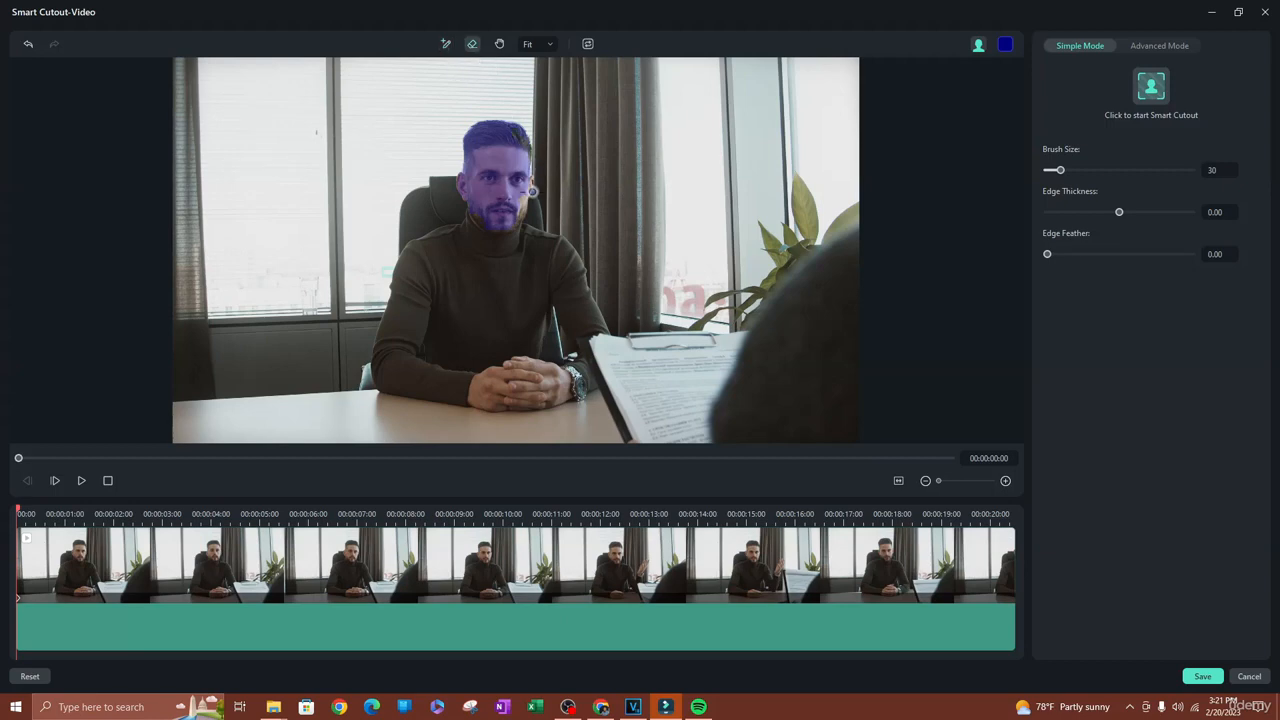
{"action": "mouse_move", "coordinate": [508, 103]}
{"action": "left_mouse_down"}
{"action": "mouse_move", "coordinate": [487, 200]}
{"action": "mouse_move", "coordinate": [470, 190]}
{"action": "mouse_move", "coordinate": [555, 178]}
{"action": "mouse_move", "coordinate": [516, 188]}
{"action": "left_mouse_up"}
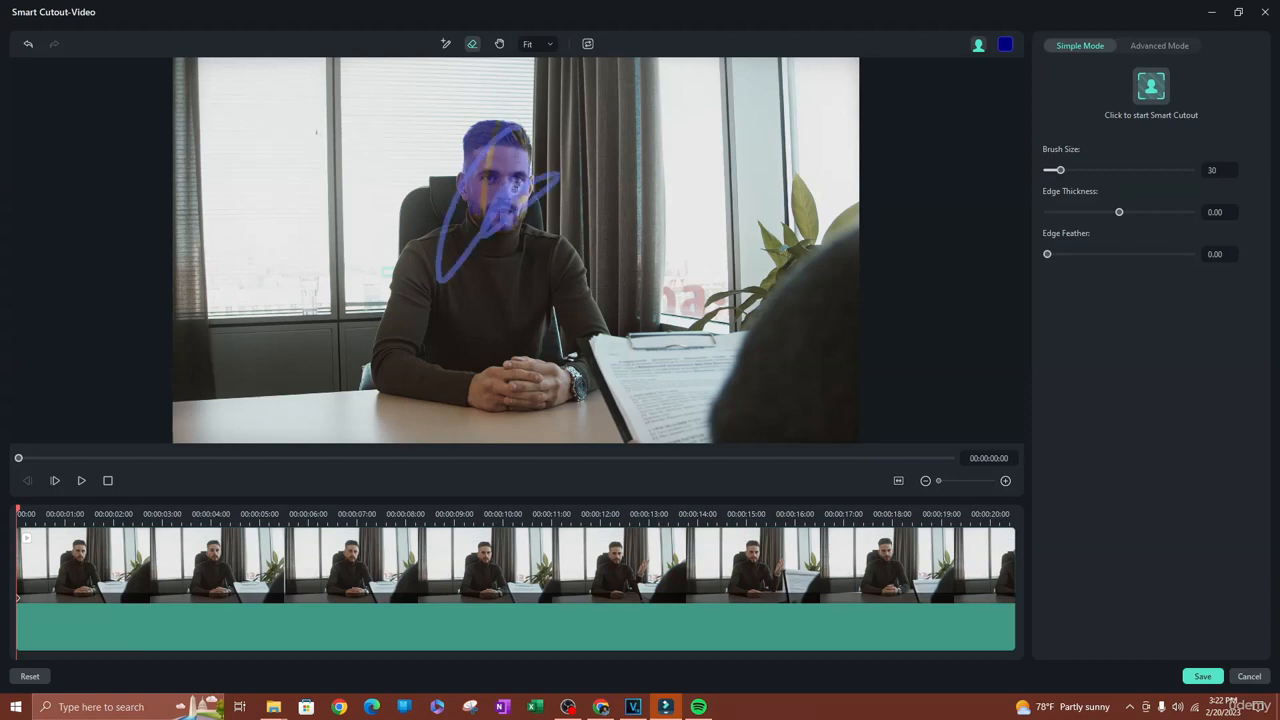
- Erase the whole remaining selection from the man's head at 50% zoom
{"action": "left_click", "coordinate": [499, 44]}
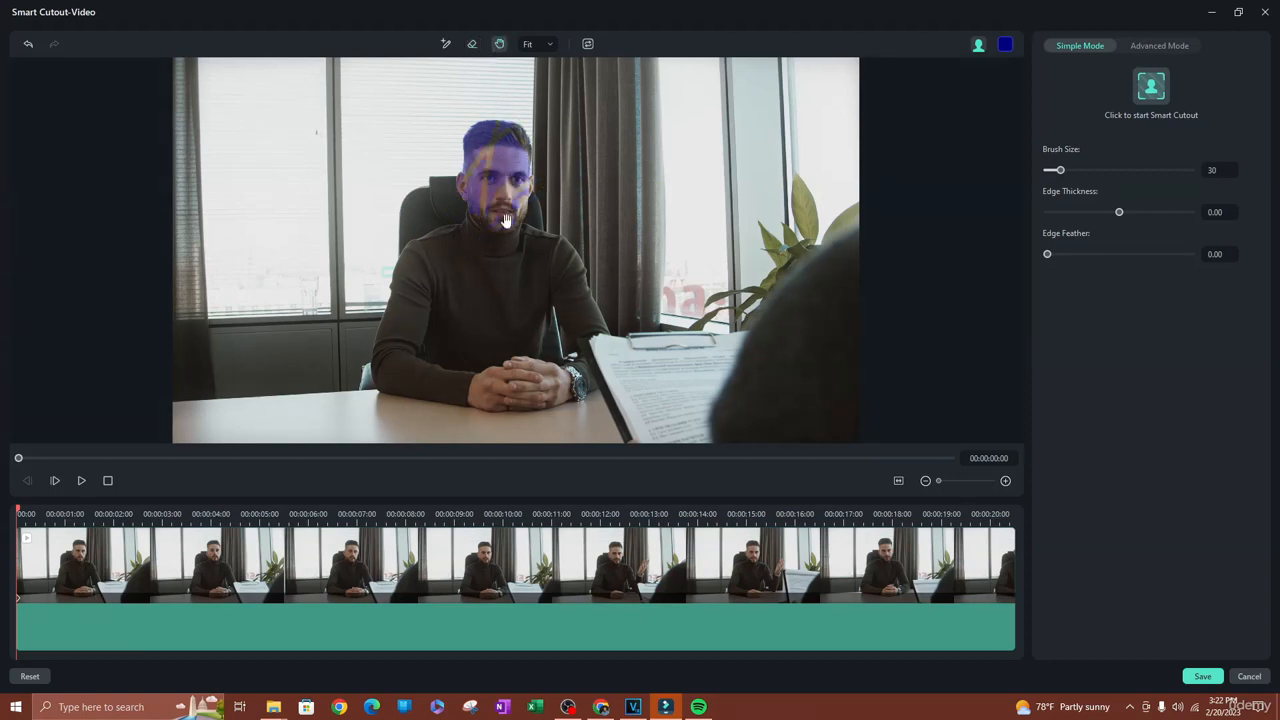
{"action": "scroll", "coordinate": [499, 197], "scroll_direction": "up", "scroll_amount": 5}
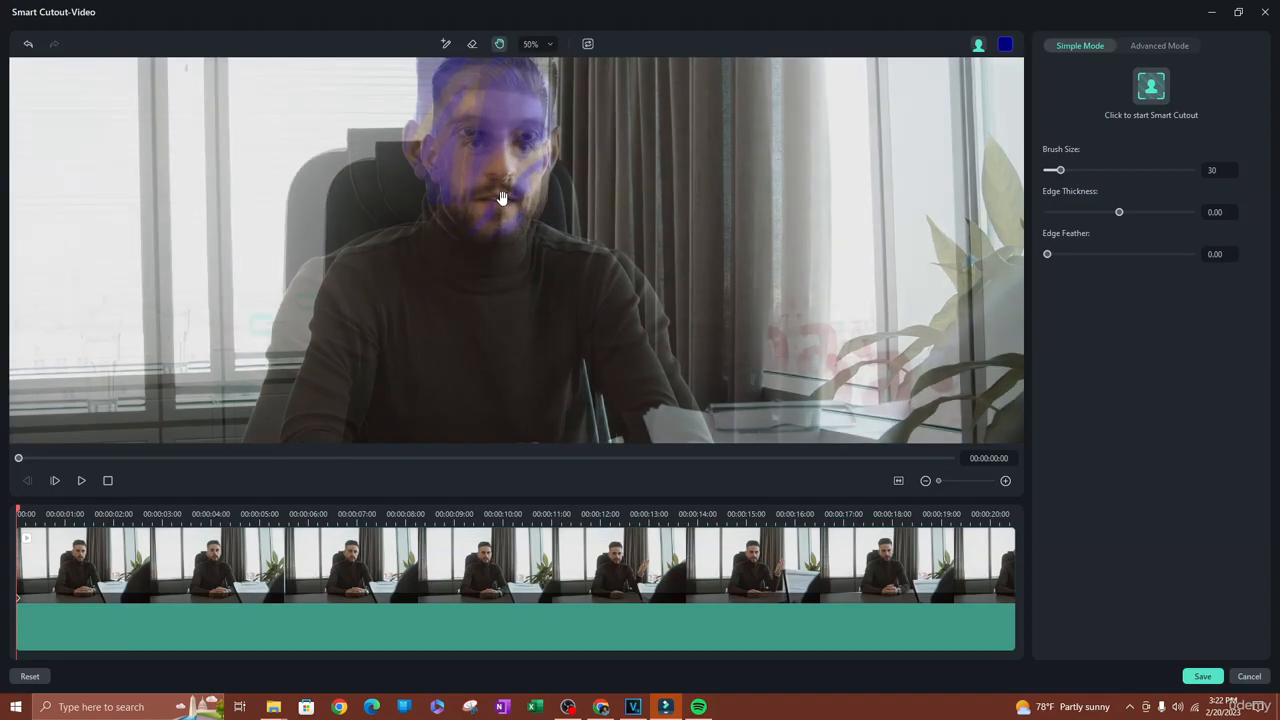
{"action": "scroll", "coordinate": [502, 197], "scroll_direction": "up", "scroll_amount": 4}
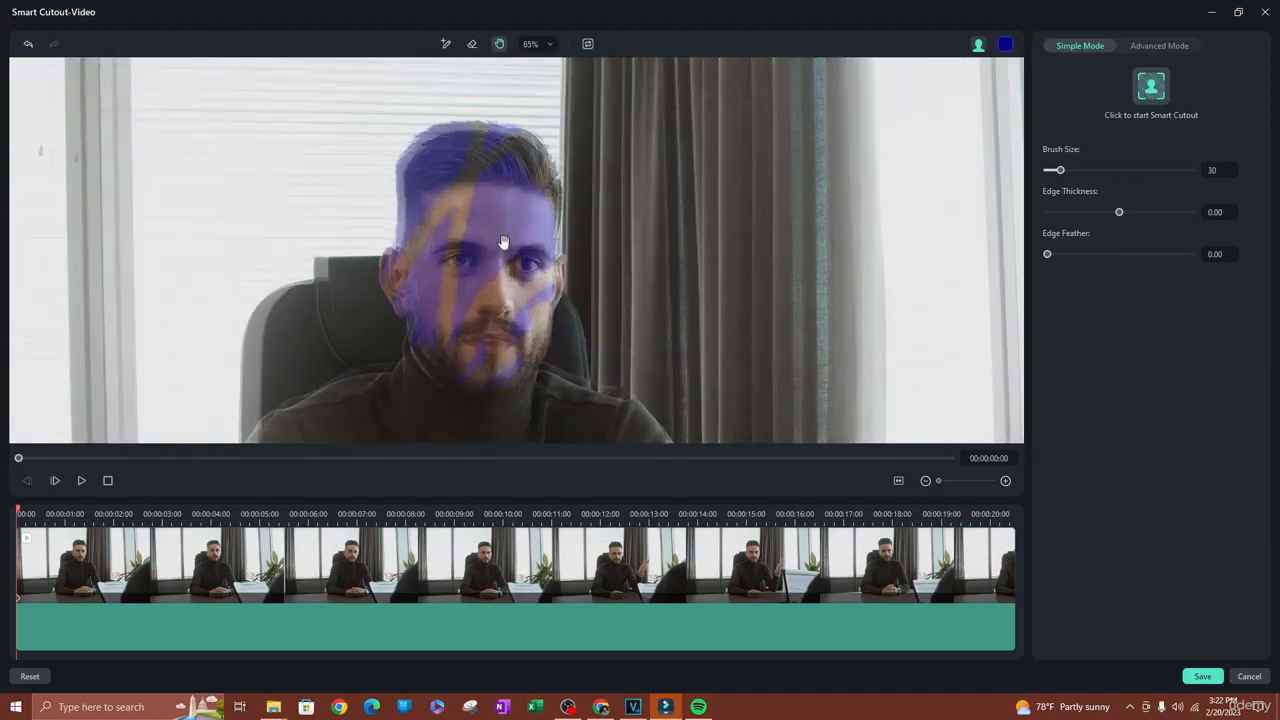
{"action": "scroll", "coordinate": [503, 242], "scroll_direction": "down", "scroll_amount": 6}
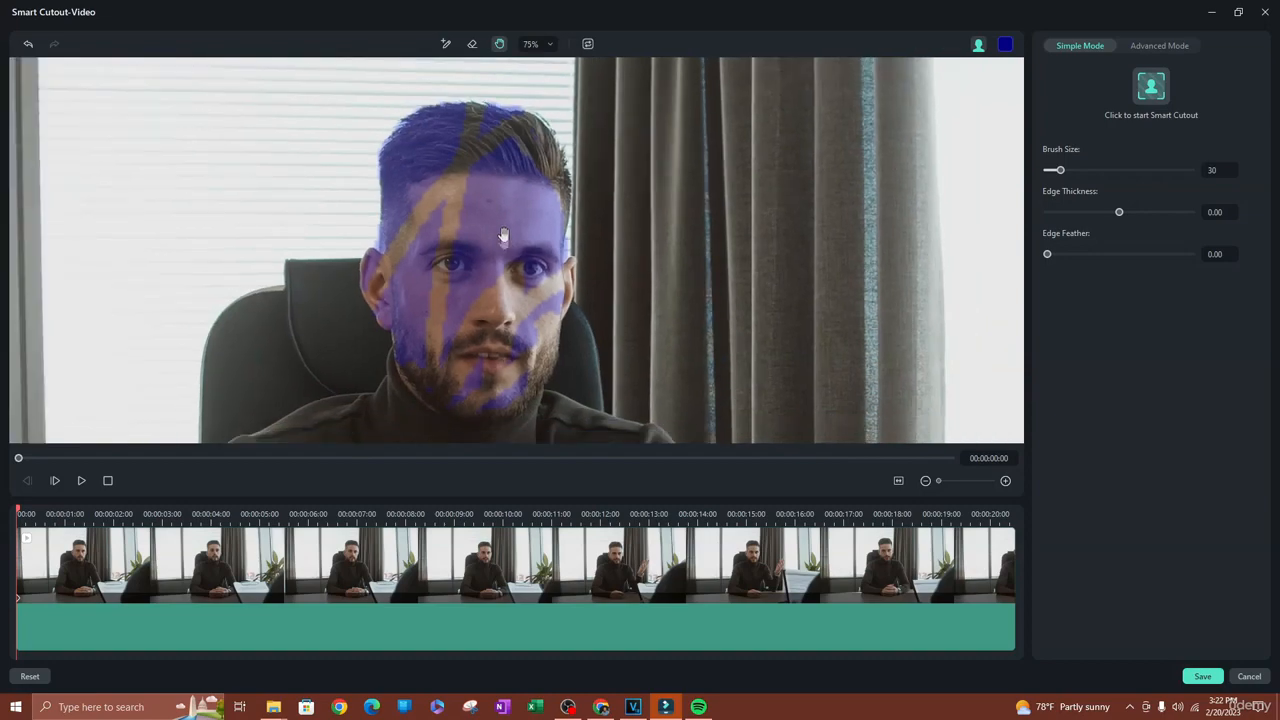
{"action": "scroll", "coordinate": [503, 232], "scroll_direction": "up", "scroll_amount": 1}
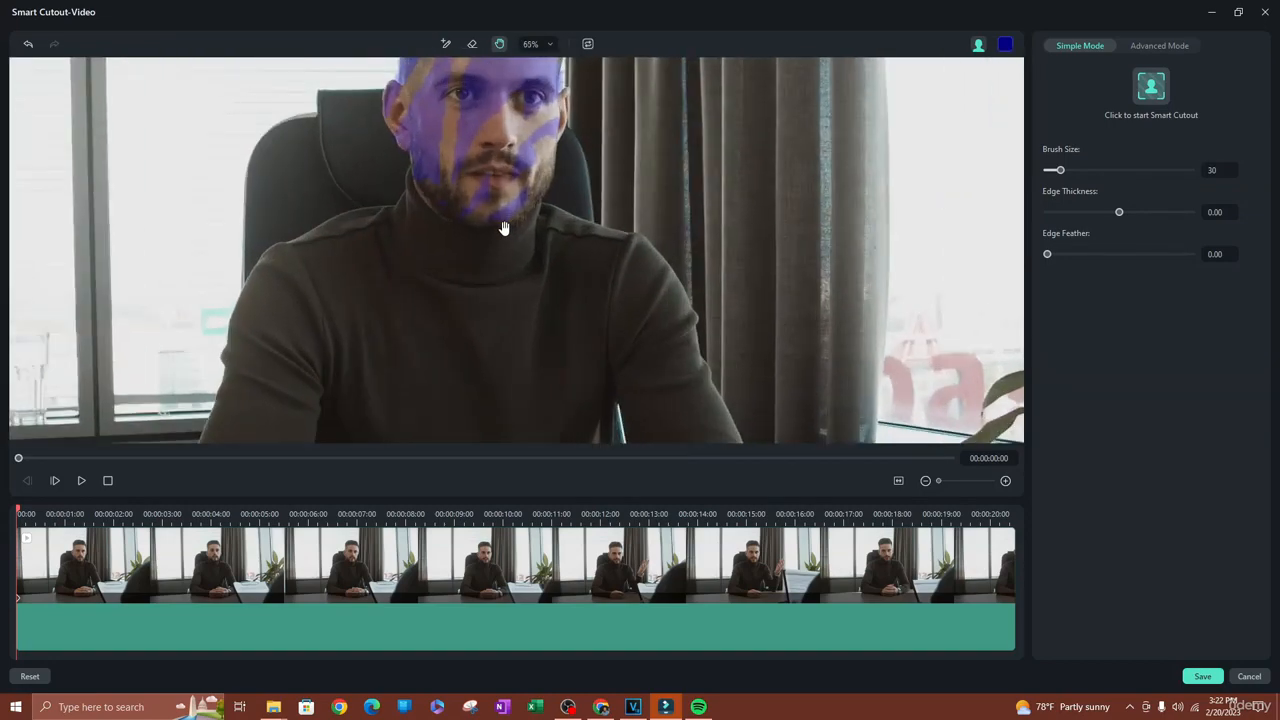
{"action": "scroll", "coordinate": [504, 228], "scroll_direction": "down", "scroll_amount": 2}
{"action": "scroll", "coordinate": [504, 228], "scroll_direction": "up", "scroll_amount": 2}
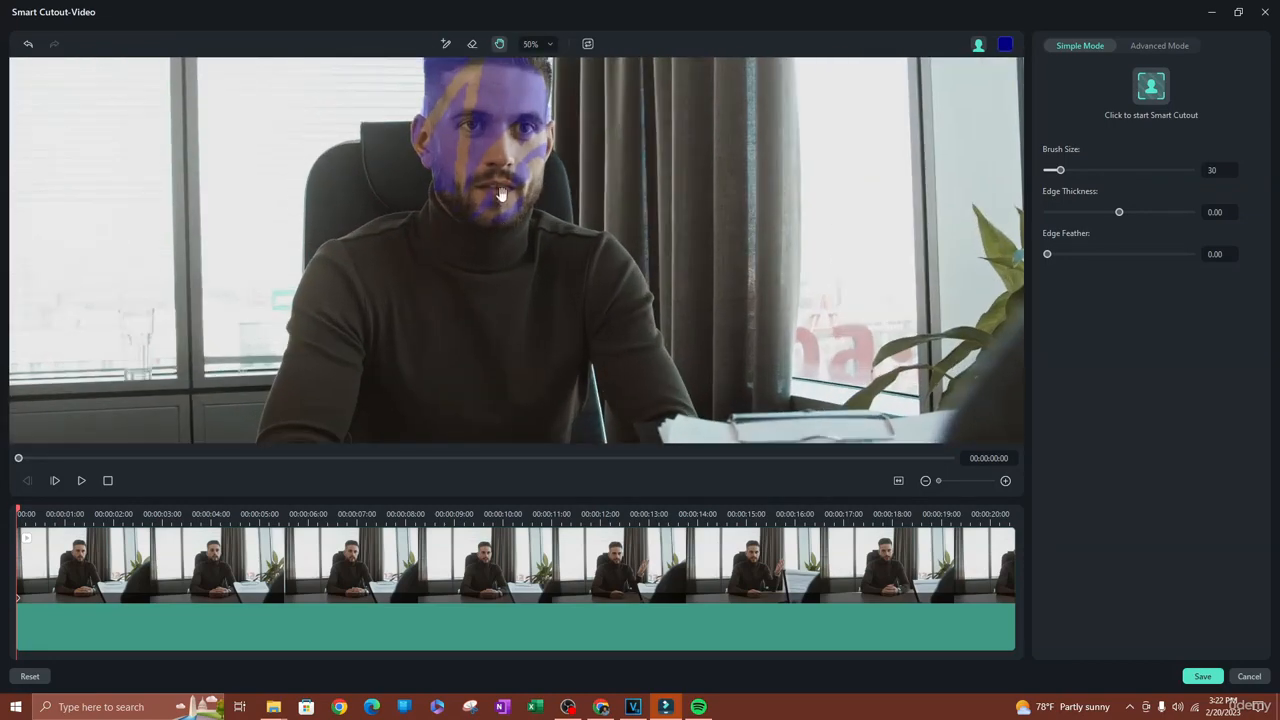
{"action": "left_click_drag", "start_coordinate": [502, 195], "coordinate": [489, 253]}
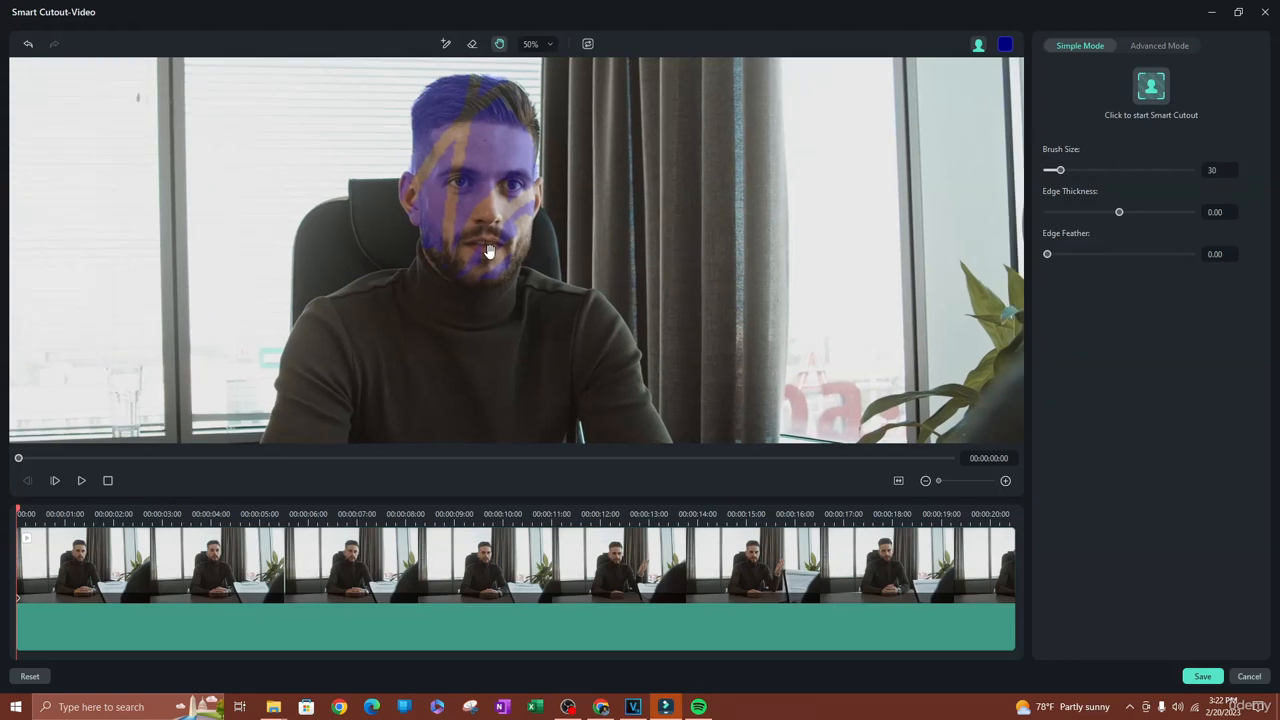
{"action": "left_click", "coordinate": [472, 44]}
{"action": "mouse_move", "coordinate": [486, 114]}
{"action": "left_mouse_down"}
{"action": "mouse_move", "coordinate": [458, 190]}
{"action": "mouse_move", "coordinate": [432, 77]}
{"action": "left_mouse_up"}
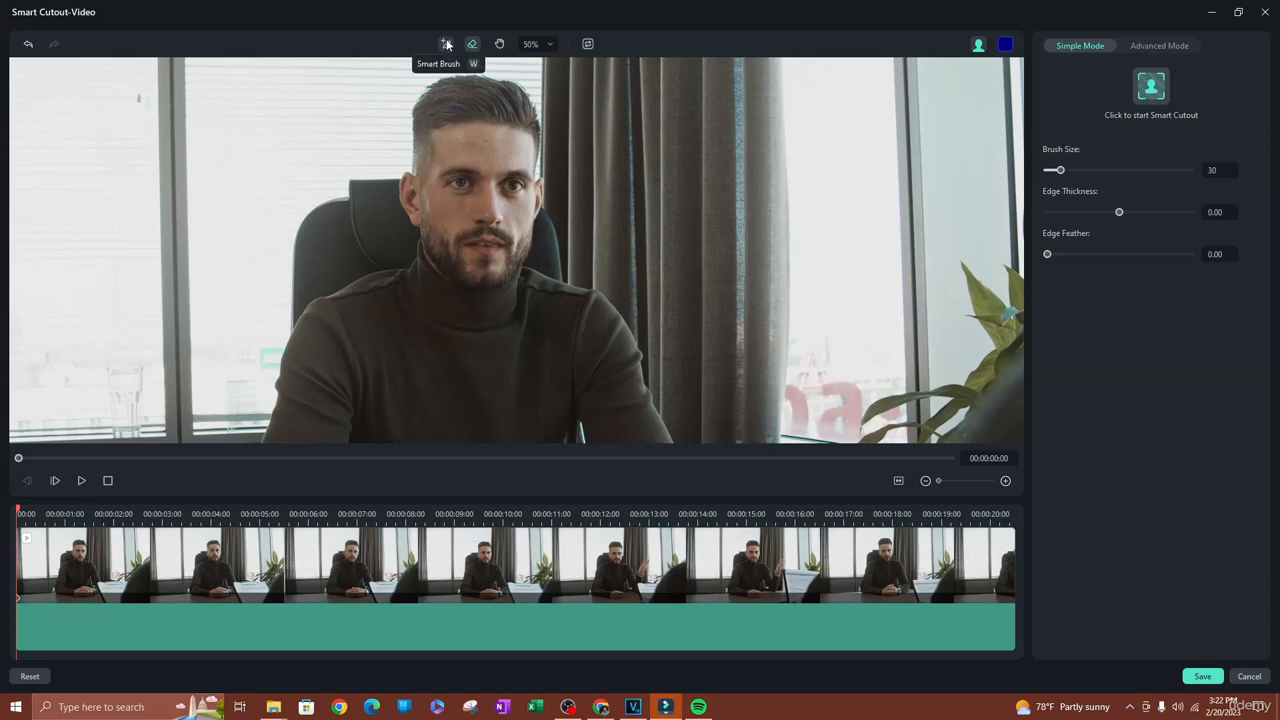
- Mark the man's head, torso, arms and hands with the Smart Brush, using brush sizes 123 and 70
{"action": "left_click", "coordinate": [447, 45]}
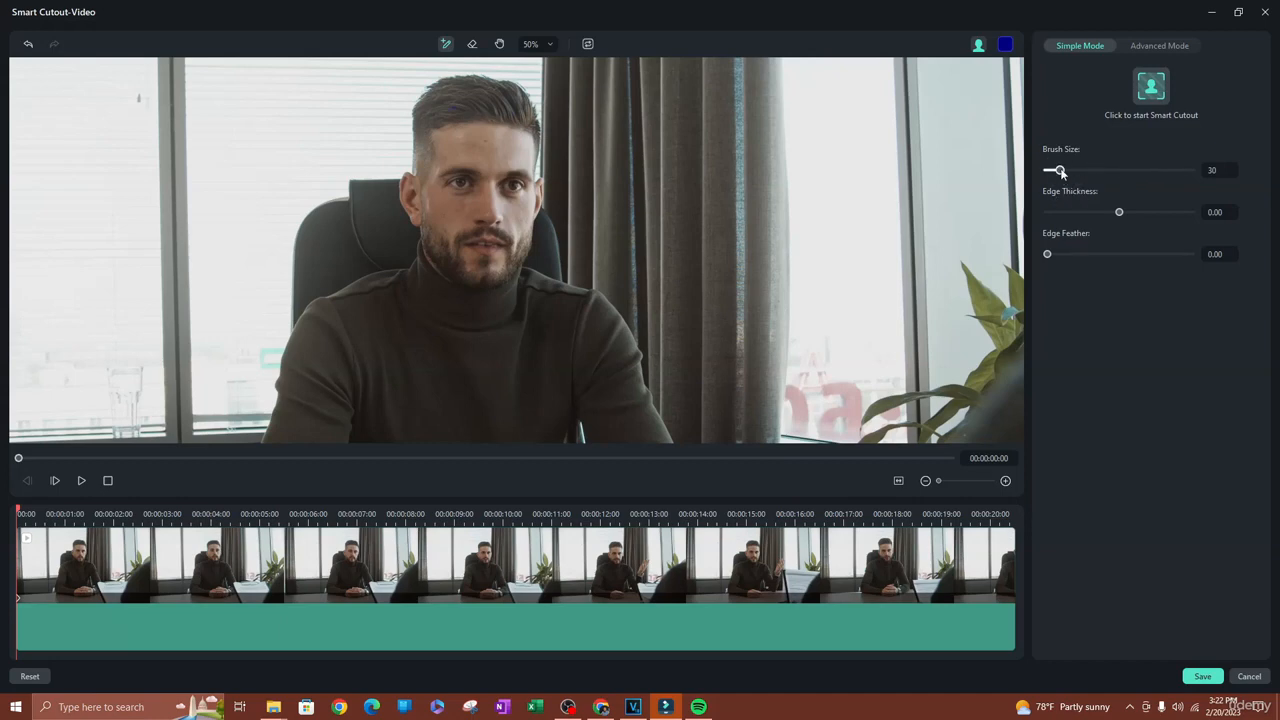
{"action": "mouse_move", "coordinate": [1061, 172]}
{"action": "left_mouse_down"}
{"action": "mouse_move", "coordinate": [1204, 178]}
{"action": "mouse_move", "coordinate": [1105, 171]}
{"action": "left_mouse_up"}
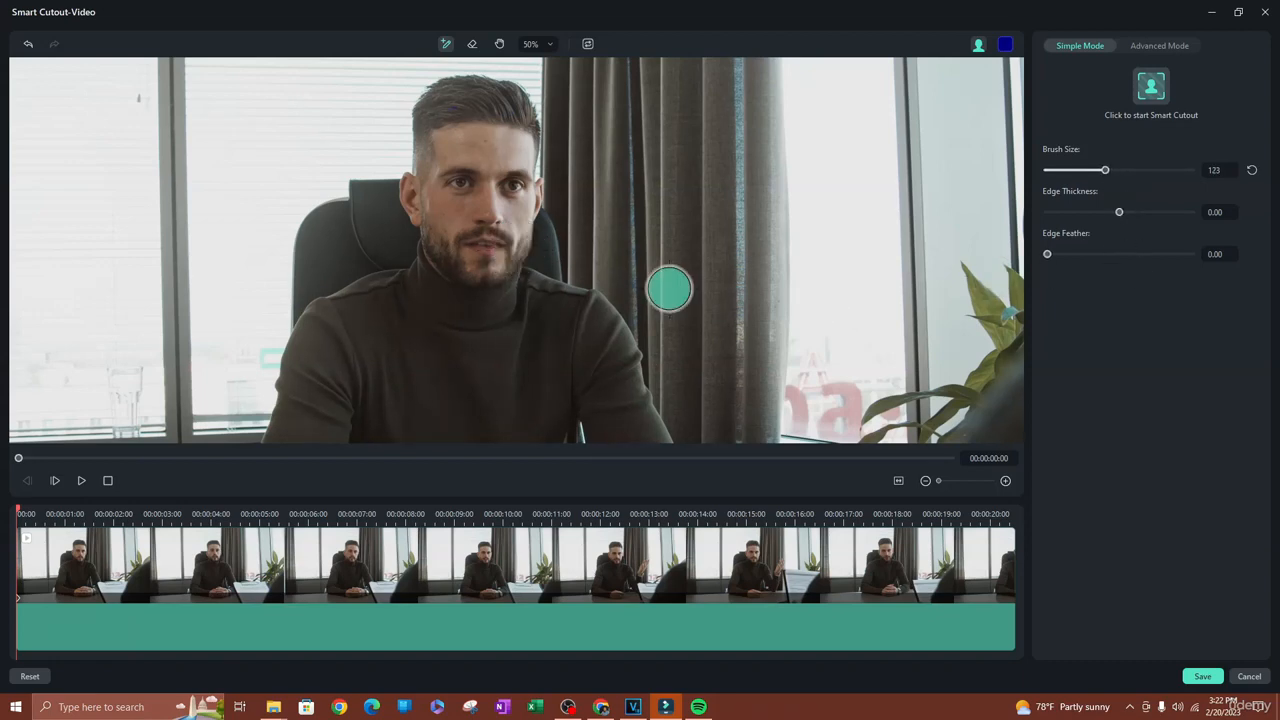
{"action": "mouse_move", "coordinate": [460, 131]}
{"action": "left_mouse_down"}
{"action": "mouse_move", "coordinate": [463, 188]}
{"action": "mouse_move", "coordinate": [439, 141]}
{"action": "mouse_move", "coordinate": [444, 111]}
{"action": "mouse_move", "coordinate": [439, 233]}
{"action": "mouse_move", "coordinate": [429, 213]}
{"action": "mouse_move", "coordinate": [426, 190]}
{"action": "mouse_move", "coordinate": [493, 203]}
{"action": "left_mouse_up"}
{"action": "mouse_move", "coordinate": [518, 280]}
{"action": "left_mouse_down"}
{"action": "mouse_move", "coordinate": [594, 309]}
{"action": "mouse_move", "coordinate": [645, 434]}
{"action": "mouse_move", "coordinate": [609, 434]}
{"action": "mouse_move", "coordinate": [571, 366]}
{"action": "mouse_move", "coordinate": [611, 381]}
{"action": "mouse_move", "coordinate": [577, 313]}
{"action": "mouse_move", "coordinate": [520, 340]}
{"action": "mouse_move", "coordinate": [500, 390]}
{"action": "mouse_move", "coordinate": [563, 393]}
{"action": "mouse_move", "coordinate": [535, 410]}
{"action": "mouse_move", "coordinate": [492, 405]}
{"action": "mouse_move", "coordinate": [391, 363]}
{"action": "mouse_move", "coordinate": [388, 285]}
{"action": "mouse_move", "coordinate": [338, 305]}
{"action": "mouse_move", "coordinate": [306, 338]}
{"action": "mouse_move", "coordinate": [310, 322]}
{"action": "mouse_move", "coordinate": [267, 435]}
{"action": "mouse_move", "coordinate": [467, 436]}
{"action": "mouse_move", "coordinate": [317, 403]}
{"action": "left_mouse_up"}
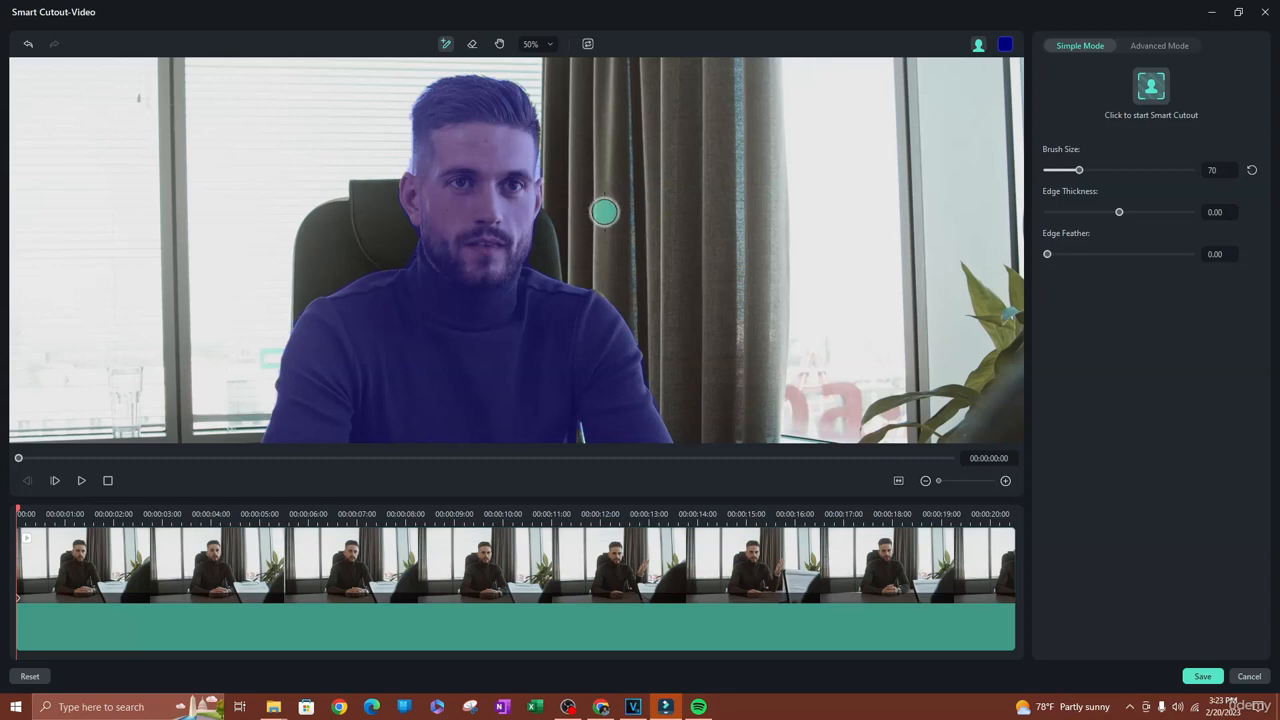
{"action": "scroll", "coordinate": [500, 297], "scroll_direction": "down", "scroll_amount": 3}
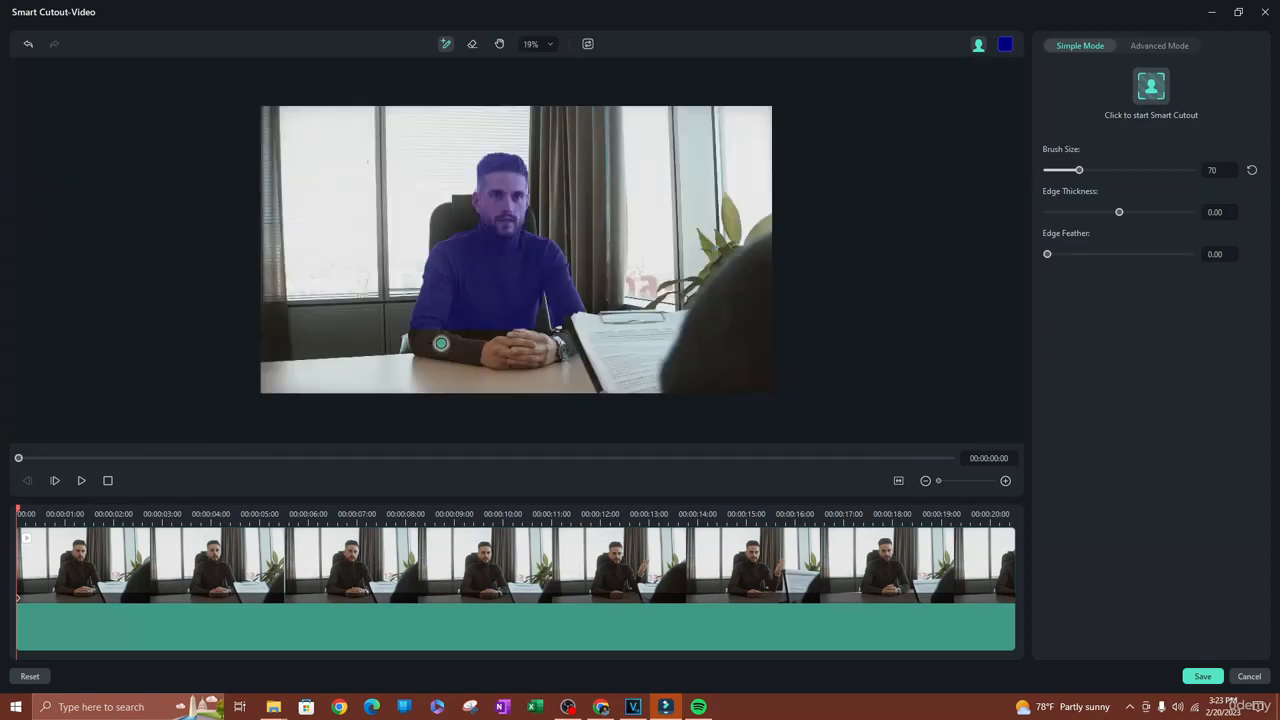
{"action": "scroll", "coordinate": [474, 372], "scroll_direction": "up", "scroll_amount": 2}
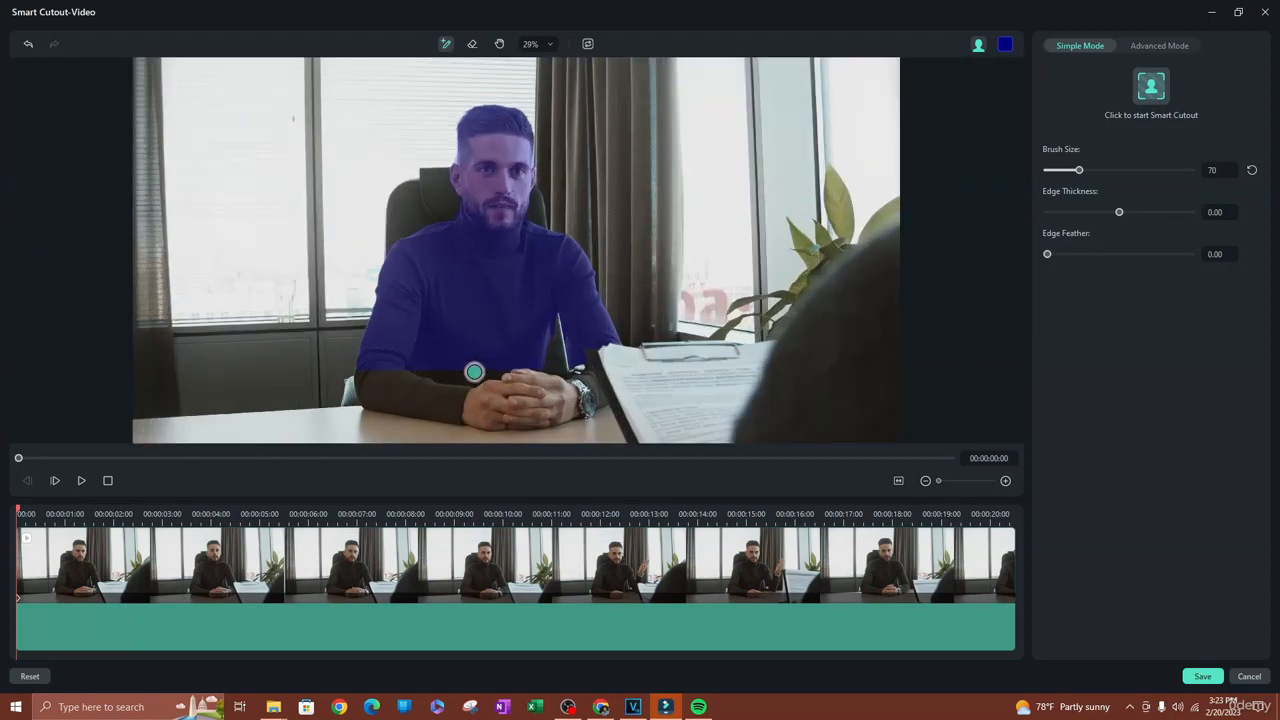
{"action": "mouse_move", "coordinate": [366, 373]}
{"action": "left_mouse_down"}
{"action": "mouse_move", "coordinate": [368, 404]}
{"action": "mouse_move", "coordinate": [556, 418]}
{"action": "left_mouse_up"}
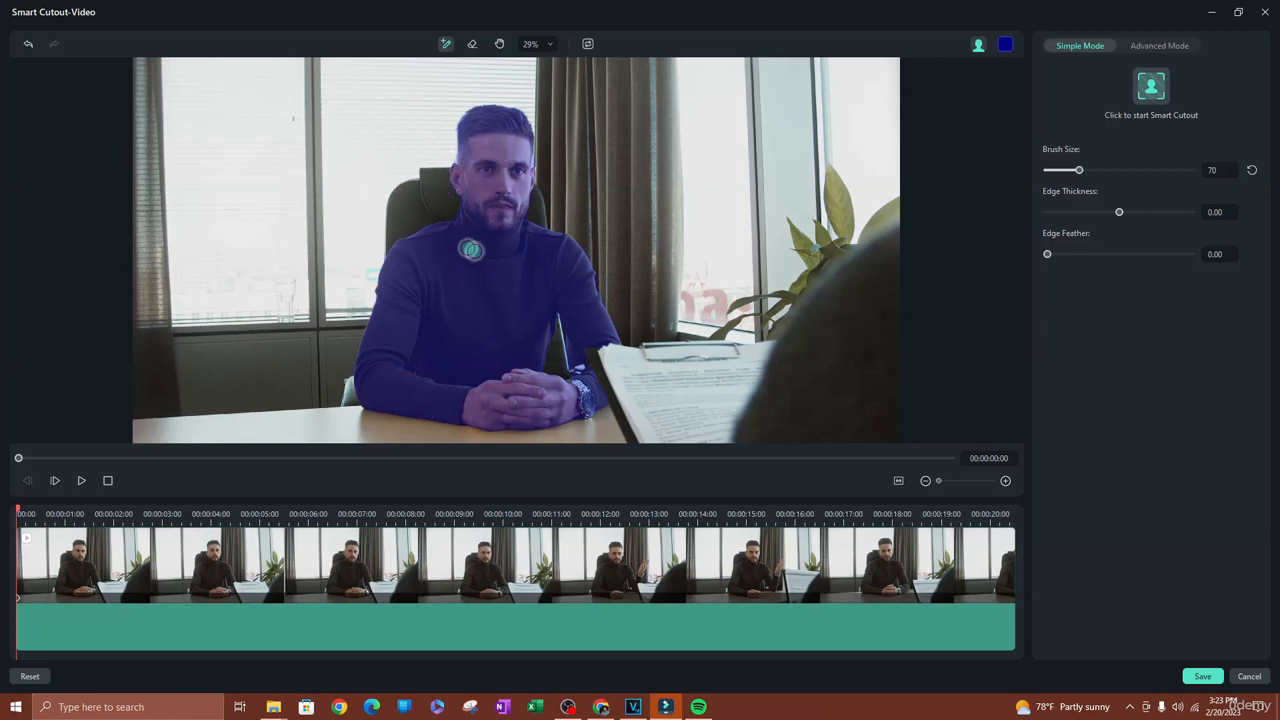
- Try pink, mint green and light blue as the selection overlay colour, and settle on medium blue
{"action": "left_click", "coordinate": [1005, 44]}
{"action": "left_click", "coordinate": [931, 88]}
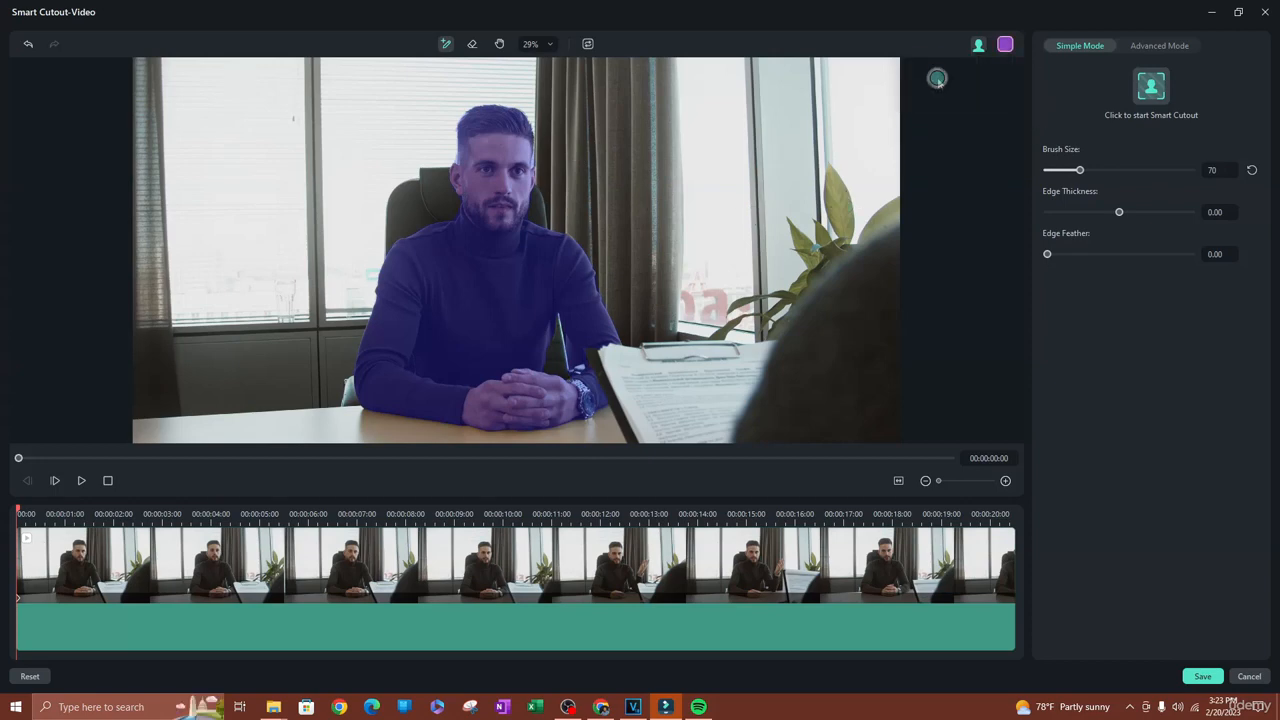
{"action": "left_click", "coordinate": [1005, 44]}
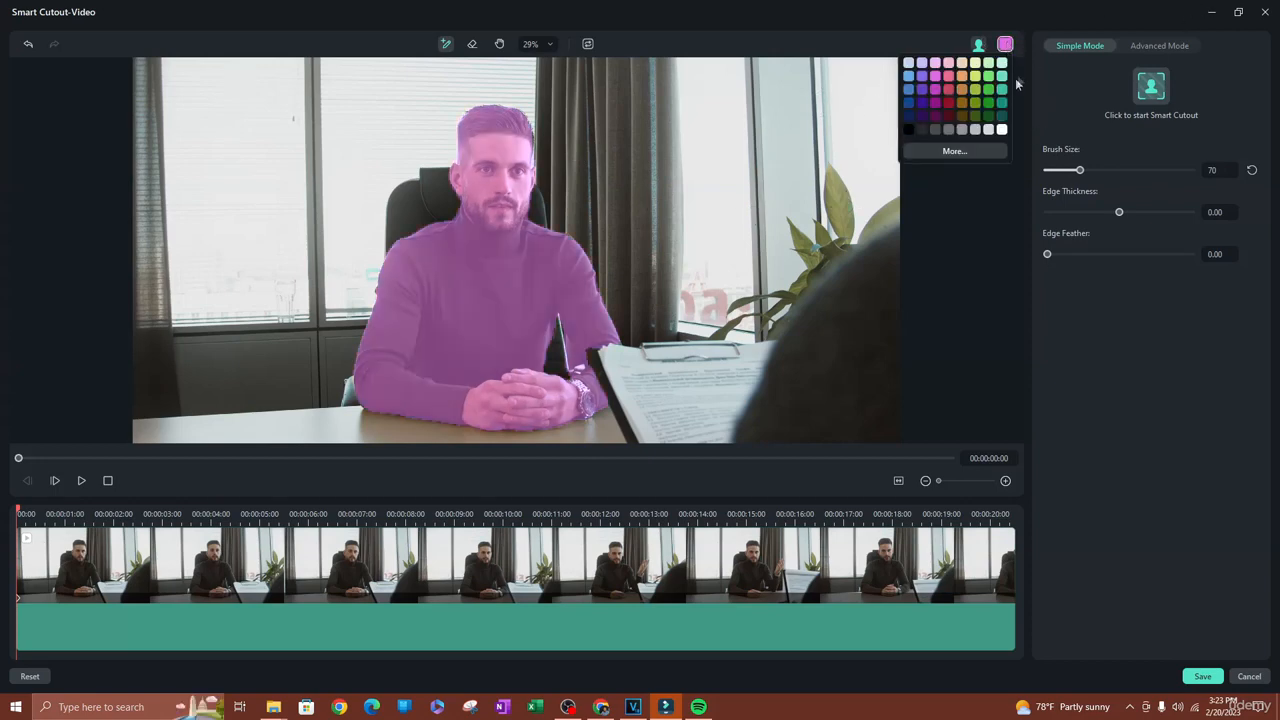
{"action": "left_click", "coordinate": [1002, 78]}
{"action": "left_click", "coordinate": [1006, 46]}
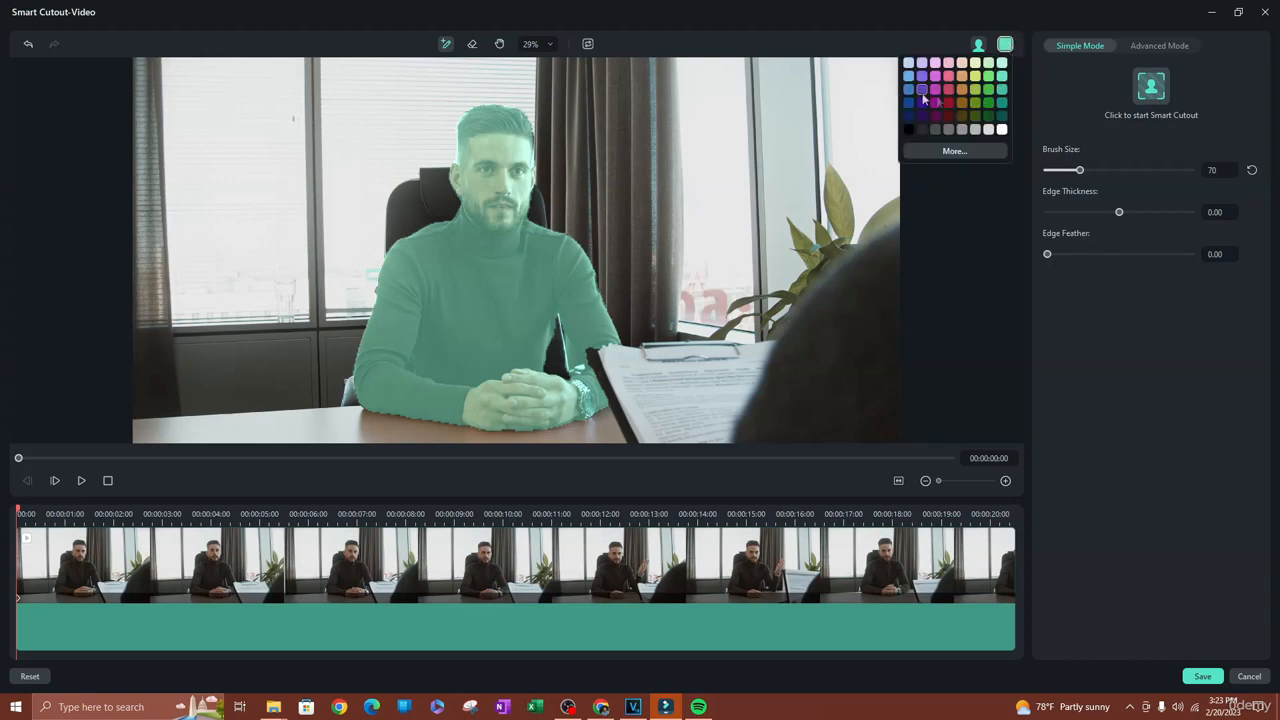
{"action": "left_click", "coordinate": [908, 80]}
{"action": "left_click", "coordinate": [1005, 45]}
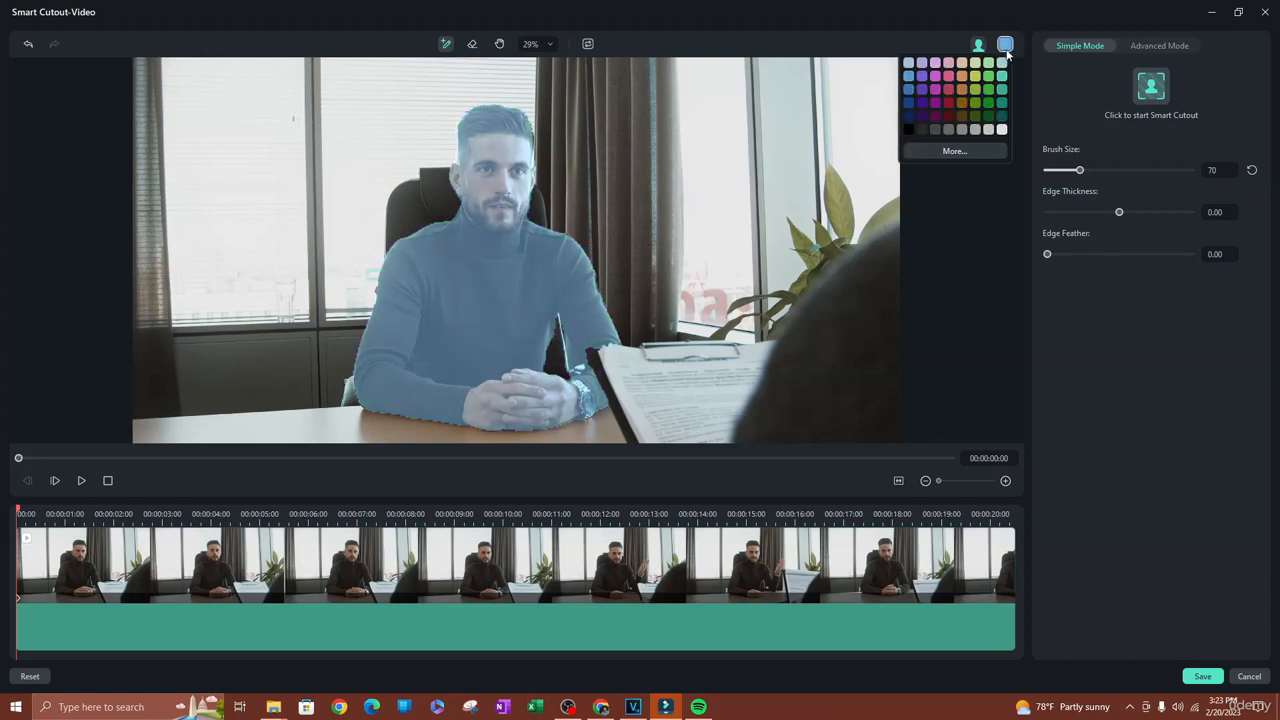
{"action": "left_click", "coordinate": [910, 96]}
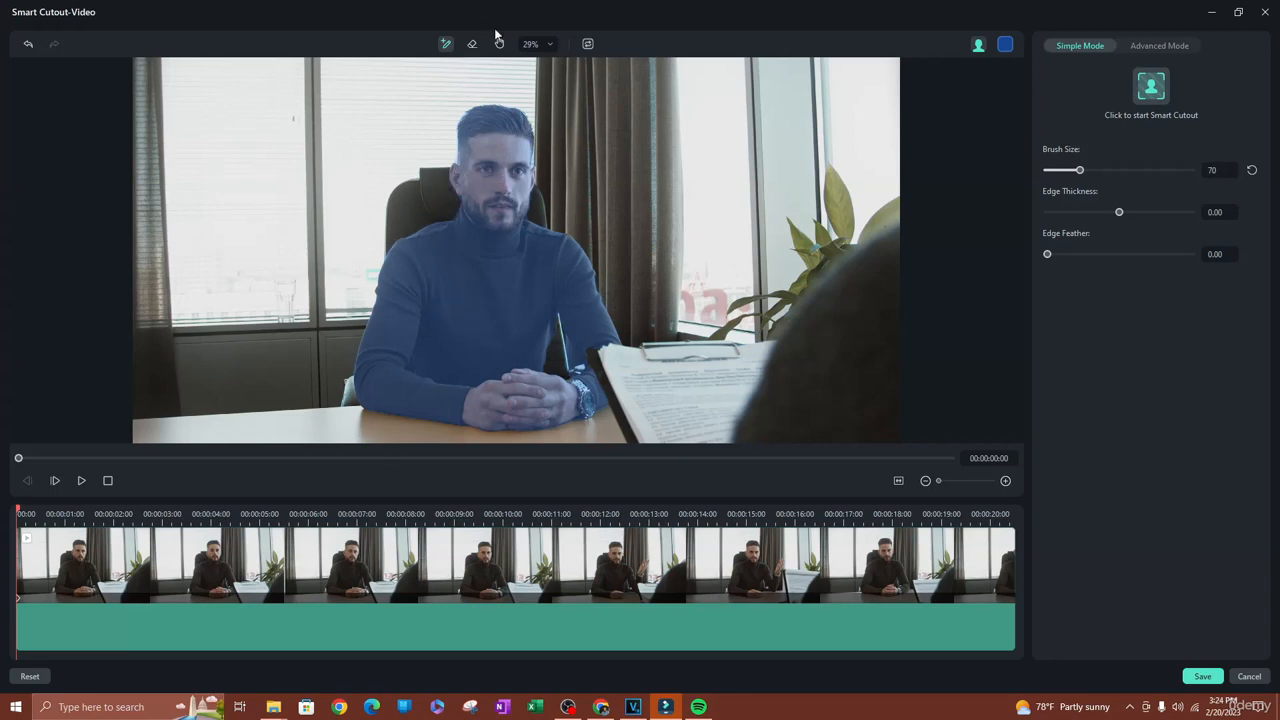
- Inspect the edges of the man's selection up close and reduce the eraser's brush size to 9
{"action": "scroll", "coordinate": [443, 228], "scroll_direction": "up", "scroll_amount": 5}
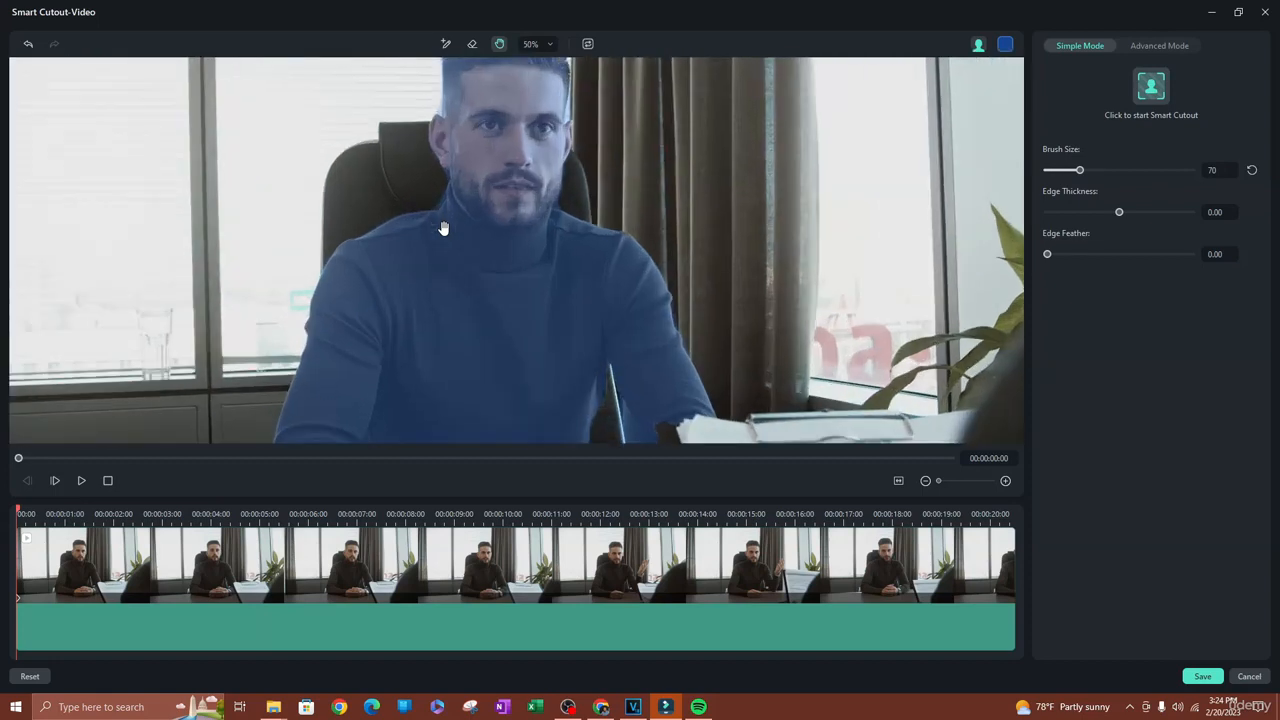
{"action": "left_click_drag", "start_coordinate": [468, 278], "coordinate": [511, 349]}
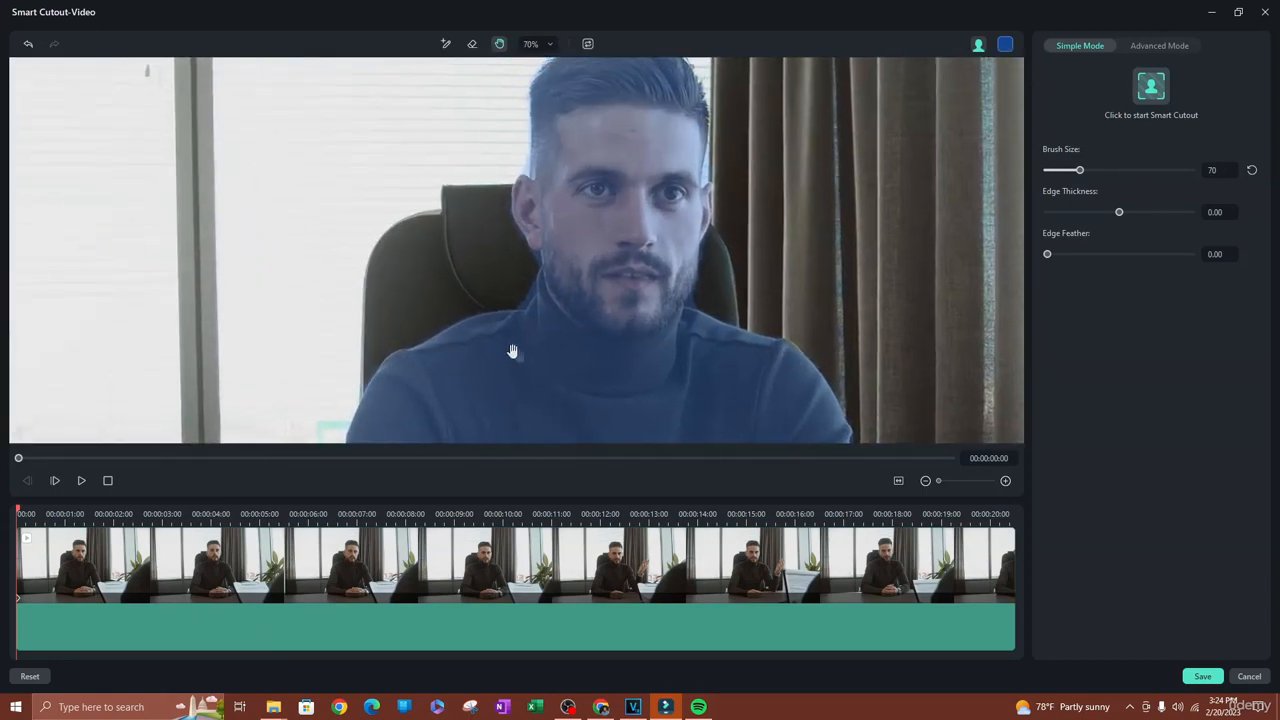
{"action": "left_click", "coordinate": [470, 46]}
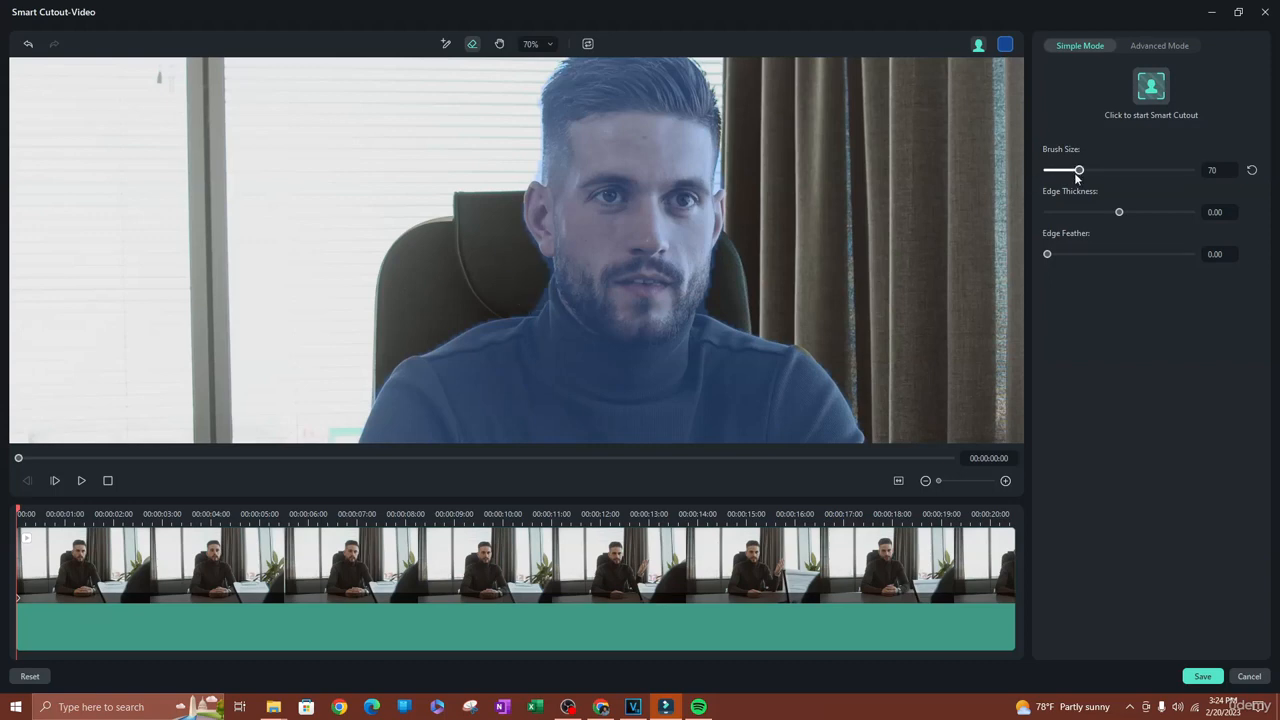
{"action": "left_click_drag", "start_coordinate": [1077, 177], "coordinate": [1055, 175]}
{"action": "scroll", "coordinate": [655, 327], "scroll_direction": "down", "scroll_amount": 8}
{"action": "scroll", "coordinate": [540, 277], "scroll_direction": "up", "scroll_amount": 3}
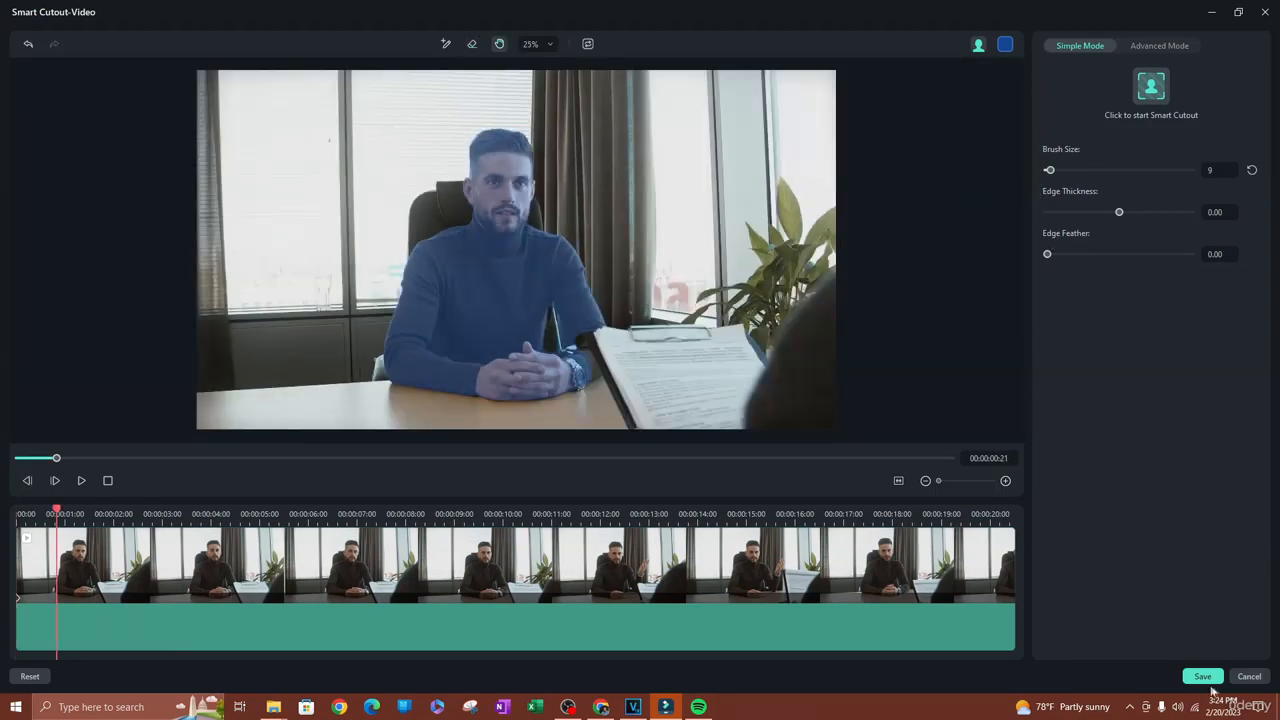
- Save the Smart Cutout and play the first seconds of the clip to check the result
{"action": "left_click", "coordinate": [1204, 677]}
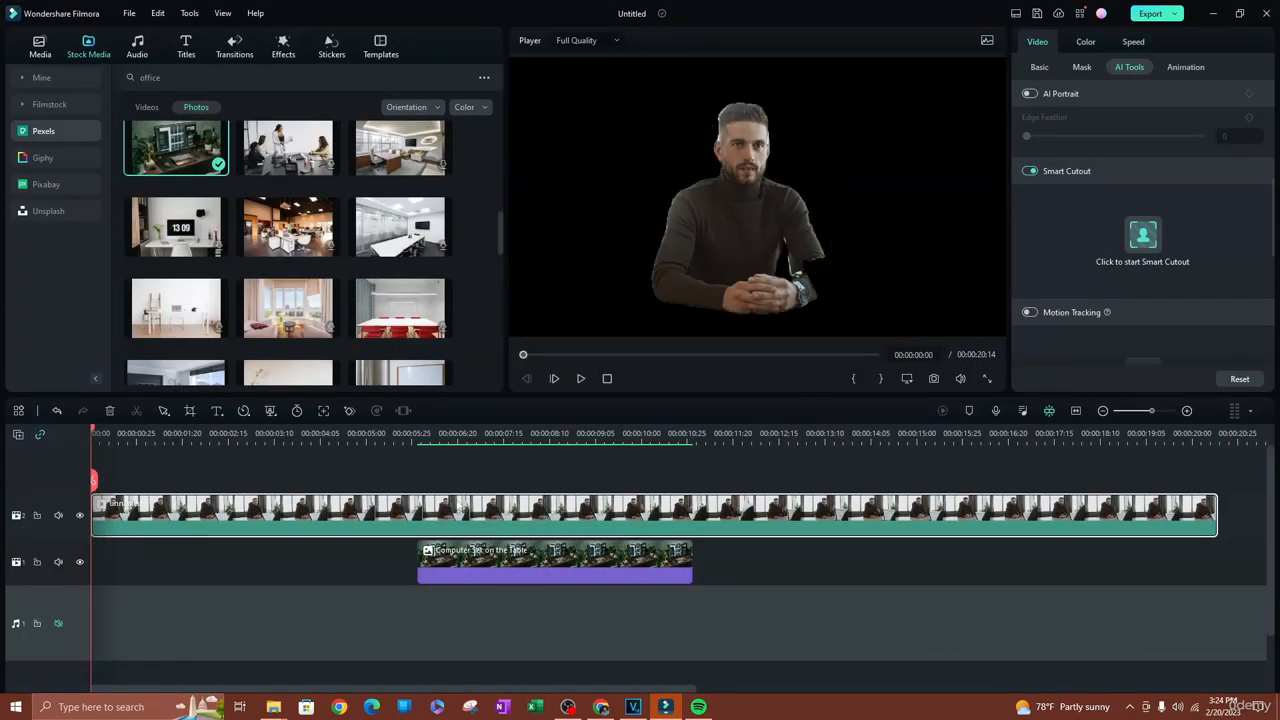
{"action": "left_click", "coordinate": [580, 378]}
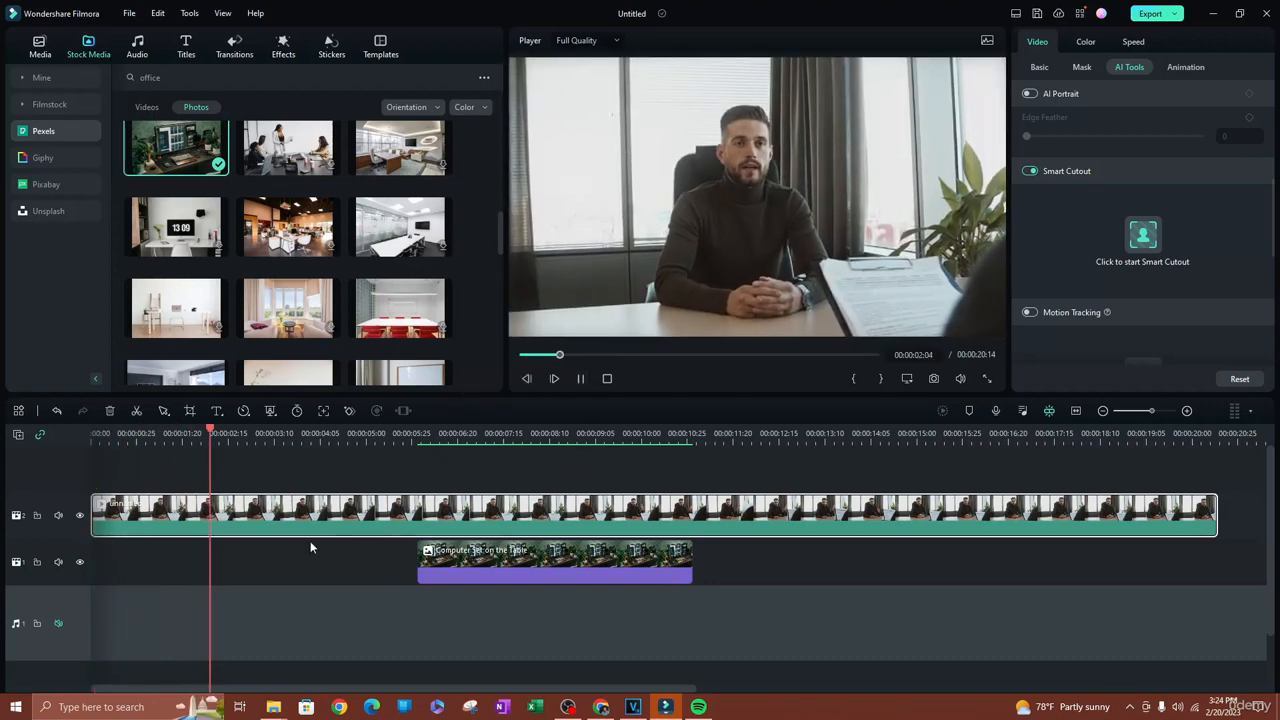
{"action": "key", "text": "space"}
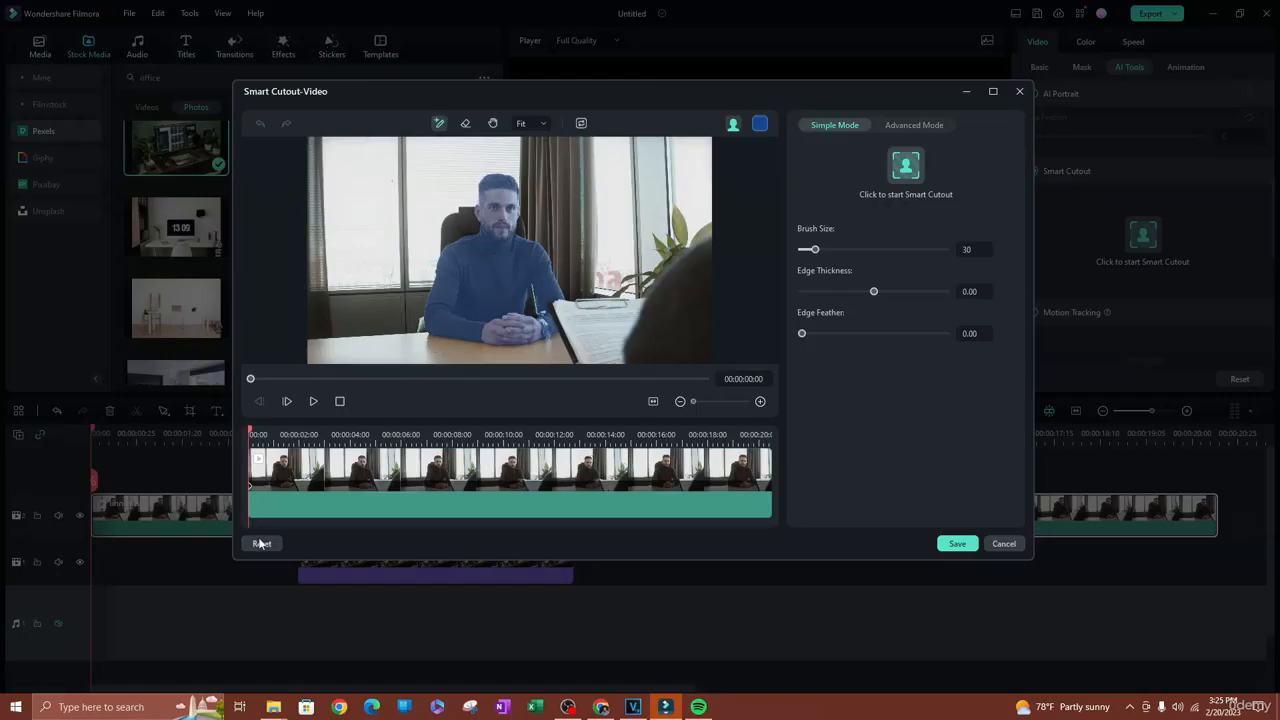
- Reset the cutout and mark the man's whole body again with the Smart Brush at size 83 in a maximized editor
{"action": "left_click", "coordinate": [260, 545]}
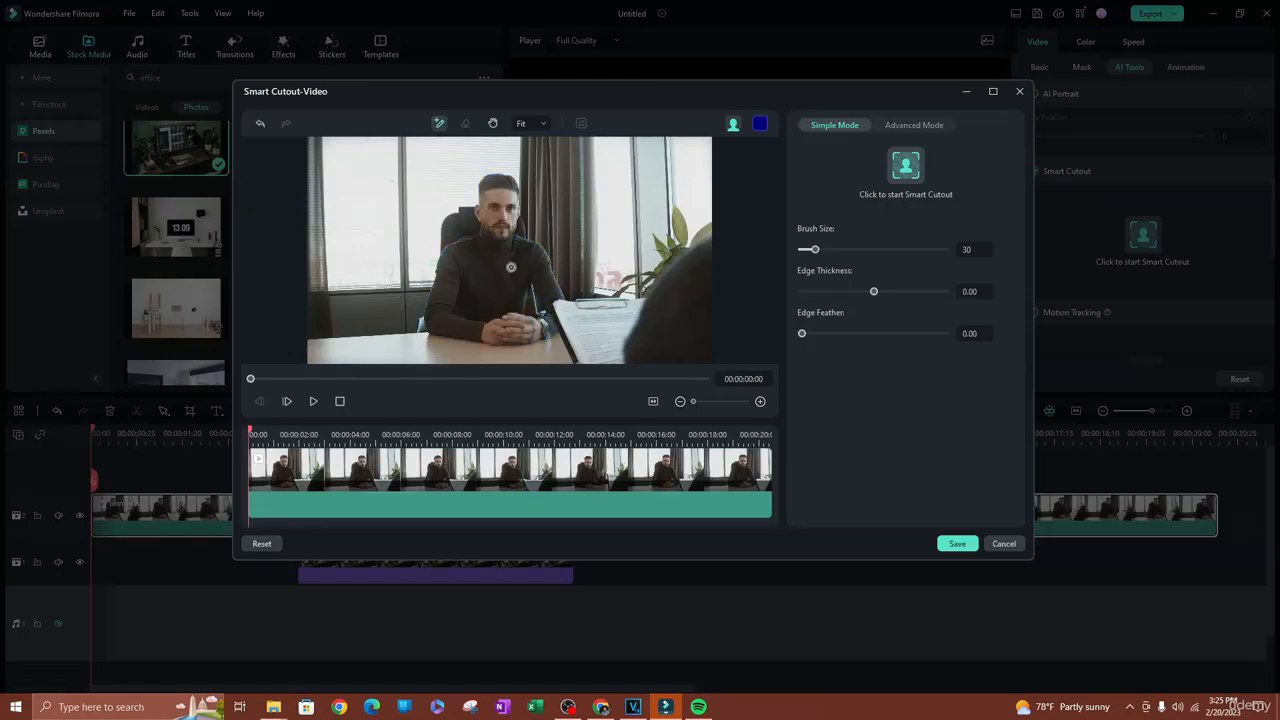
{"action": "left_click", "coordinate": [993, 91]}
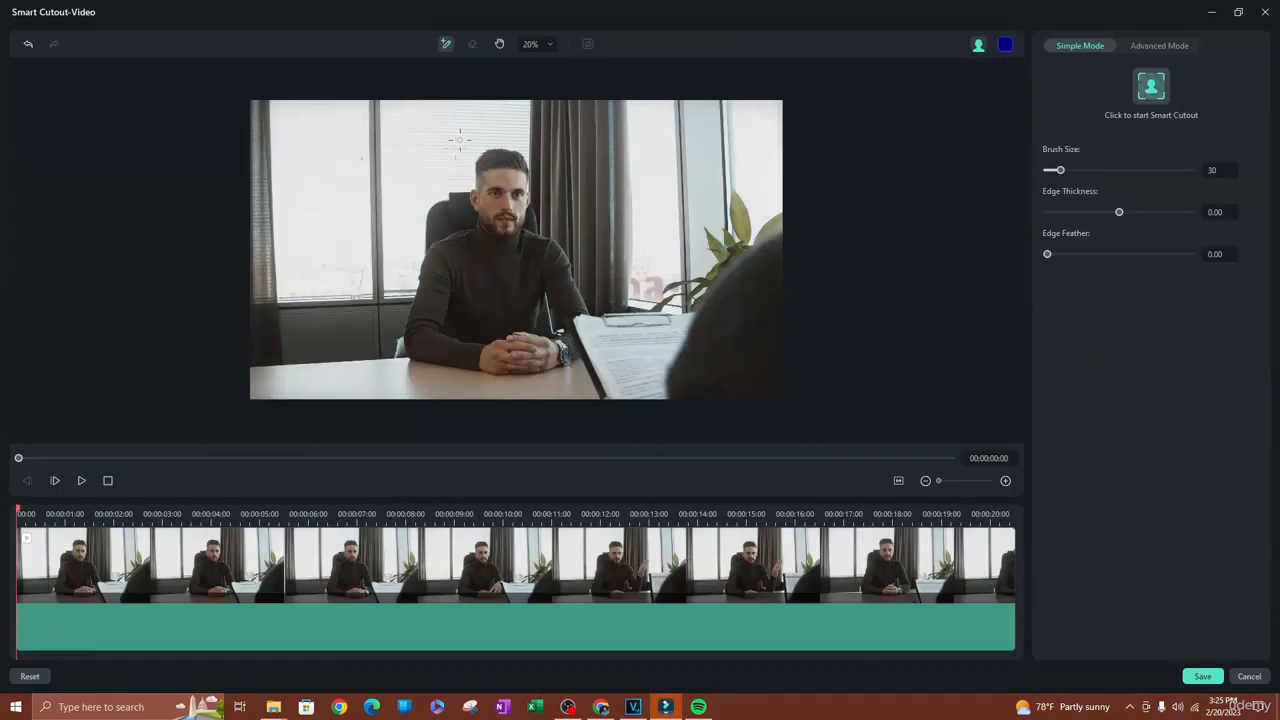
{"action": "scroll", "coordinate": [539, 217], "scroll_direction": "up", "scroll_amount": 3}
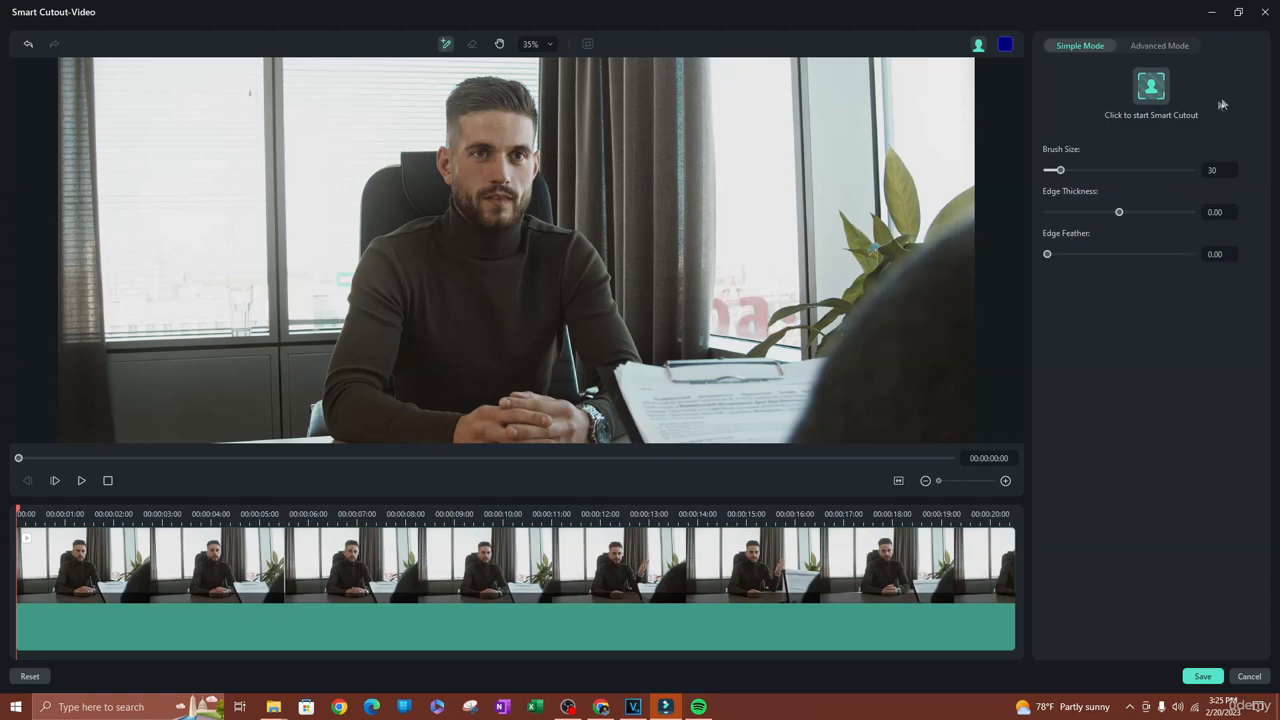
{"action": "left_click_drag", "start_coordinate": [1070, 171], "coordinate": [1086, 171]}
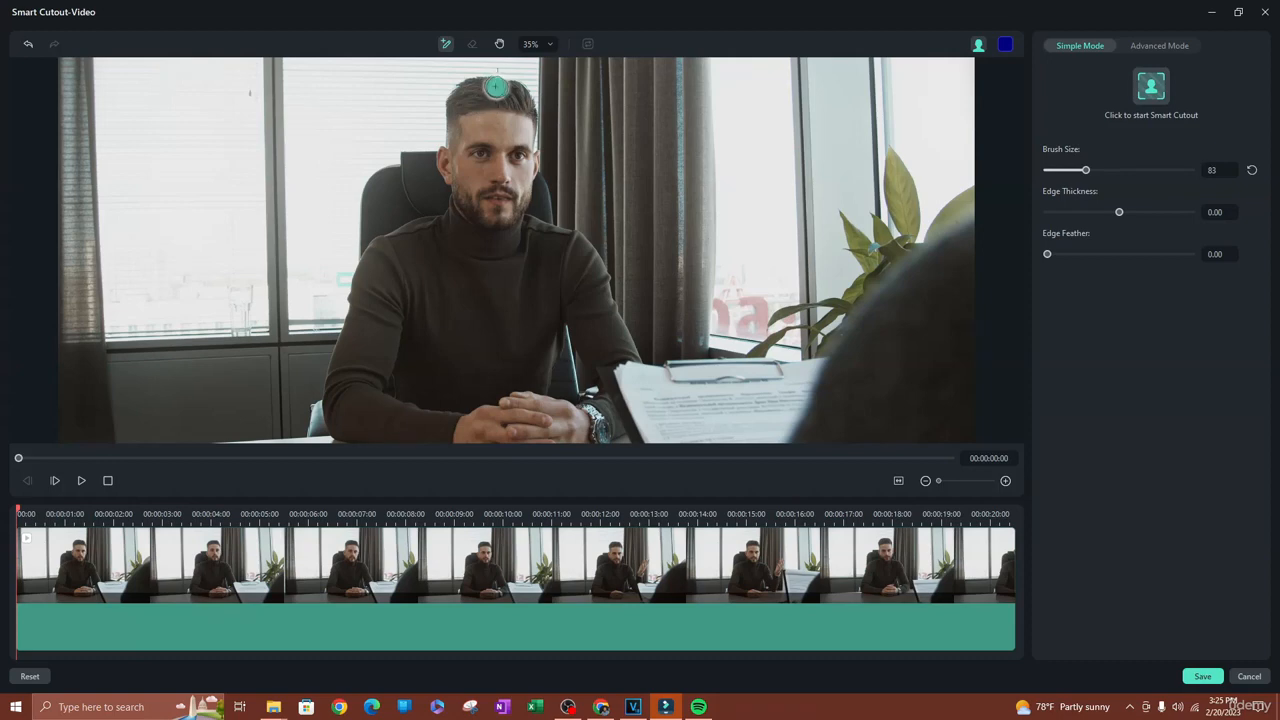
{"action": "mouse_move", "coordinate": [467, 88]}
{"action": "left_mouse_down"}
{"action": "mouse_move", "coordinate": [443, 170]}
{"action": "mouse_move", "coordinate": [462, 209]}
{"action": "mouse_move", "coordinate": [385, 247]}
{"action": "mouse_move", "coordinate": [367, 281]}
{"action": "mouse_move", "coordinate": [370, 261]}
{"action": "mouse_move", "coordinate": [337, 364]}
{"action": "mouse_move", "coordinate": [335, 422]}
{"action": "mouse_move", "coordinate": [387, 438]}
{"action": "mouse_move", "coordinate": [605, 430]}
{"action": "mouse_move", "coordinate": [601, 368]}
{"action": "mouse_move", "coordinate": [627, 341]}
{"action": "mouse_move", "coordinate": [598, 267]}
{"action": "mouse_move", "coordinate": [537, 230]}
{"action": "mouse_move", "coordinate": [523, 205]}
{"action": "mouse_move", "coordinate": [521, 155]}
{"action": "mouse_move", "coordinate": [531, 167]}
{"action": "mouse_move", "coordinate": [495, 100]}
{"action": "left_mouse_up"}
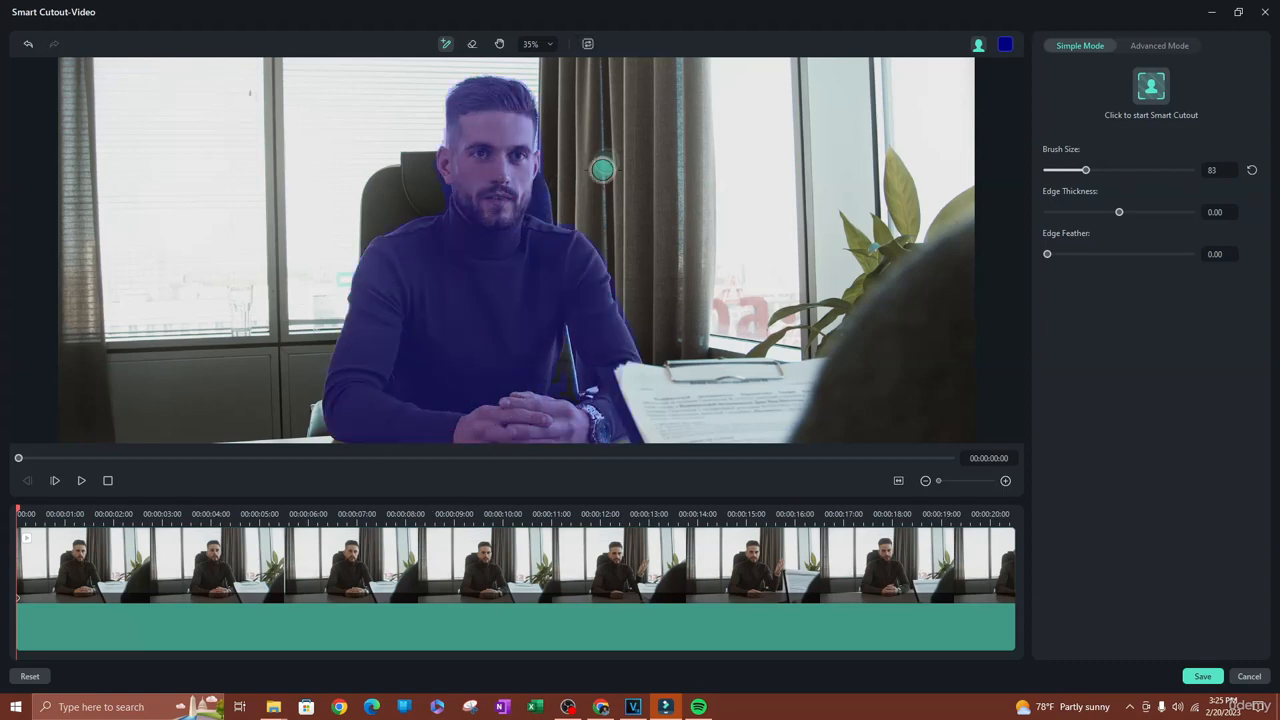
{"action": "left_click_drag", "start_coordinate": [558, 387], "coordinate": [588, 389]}
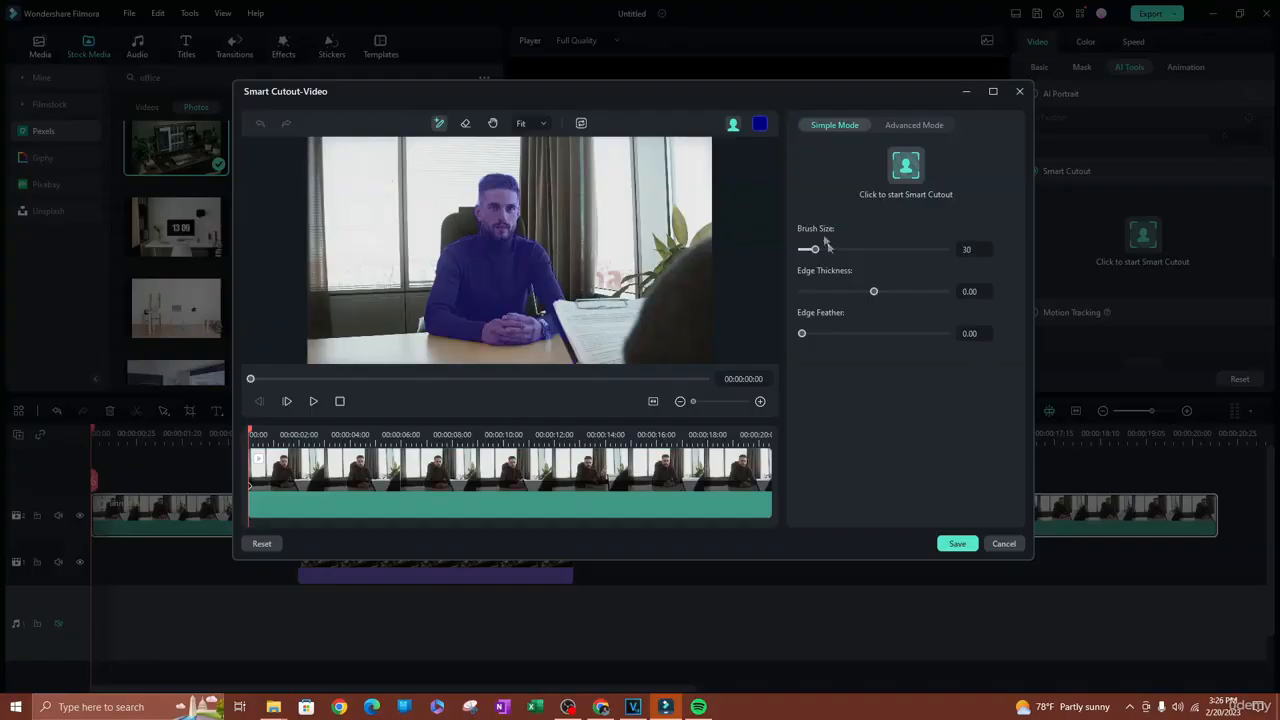
- Track the cutout forward through the whole clip in Advanced Mode, save it and play back the opening seconds
{"action": "left_click", "coordinate": [906, 124]}
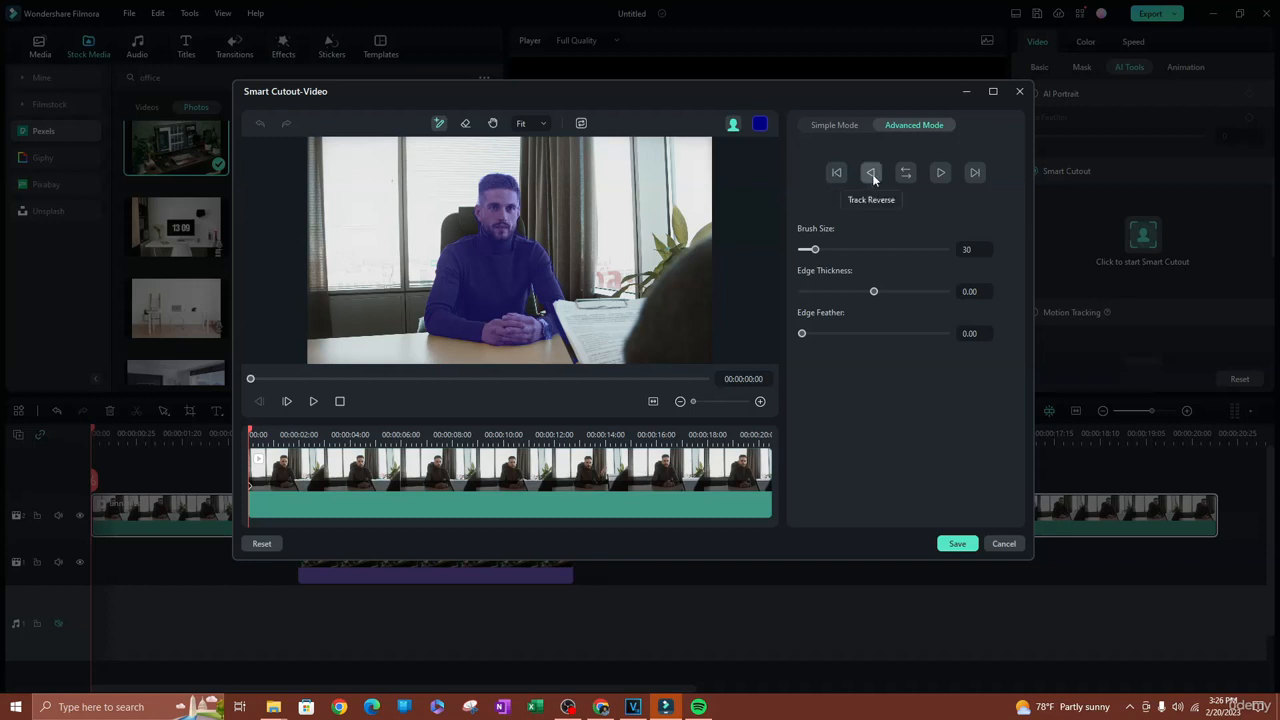
{"action": "left_click", "coordinate": [940, 174]}
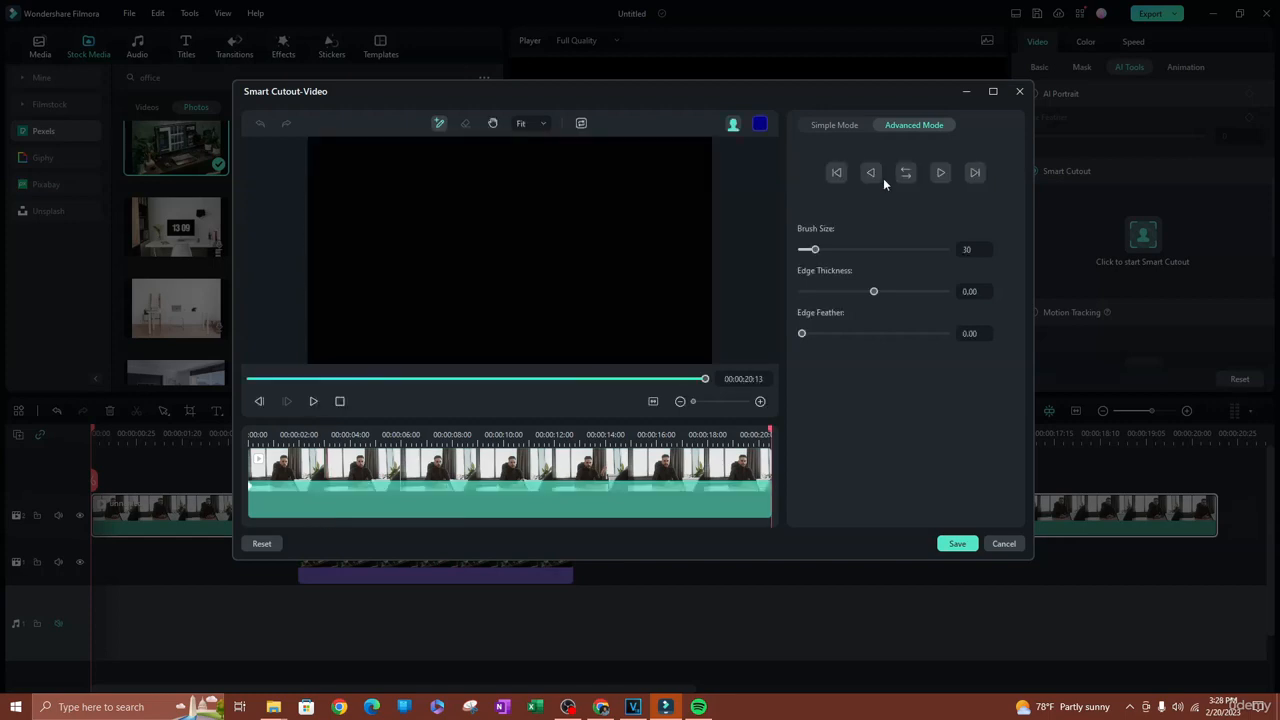
{"action": "left_click", "coordinate": [962, 545]}
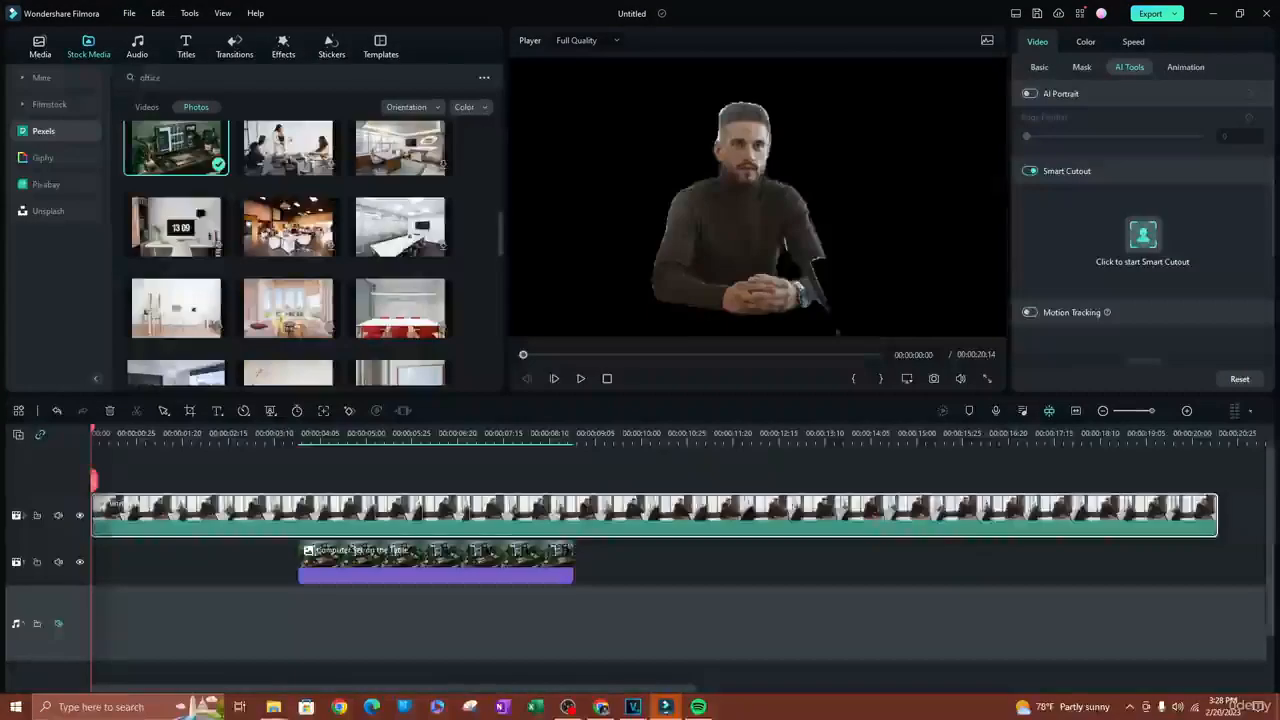
{"action": "left_click", "coordinate": [580, 378]}
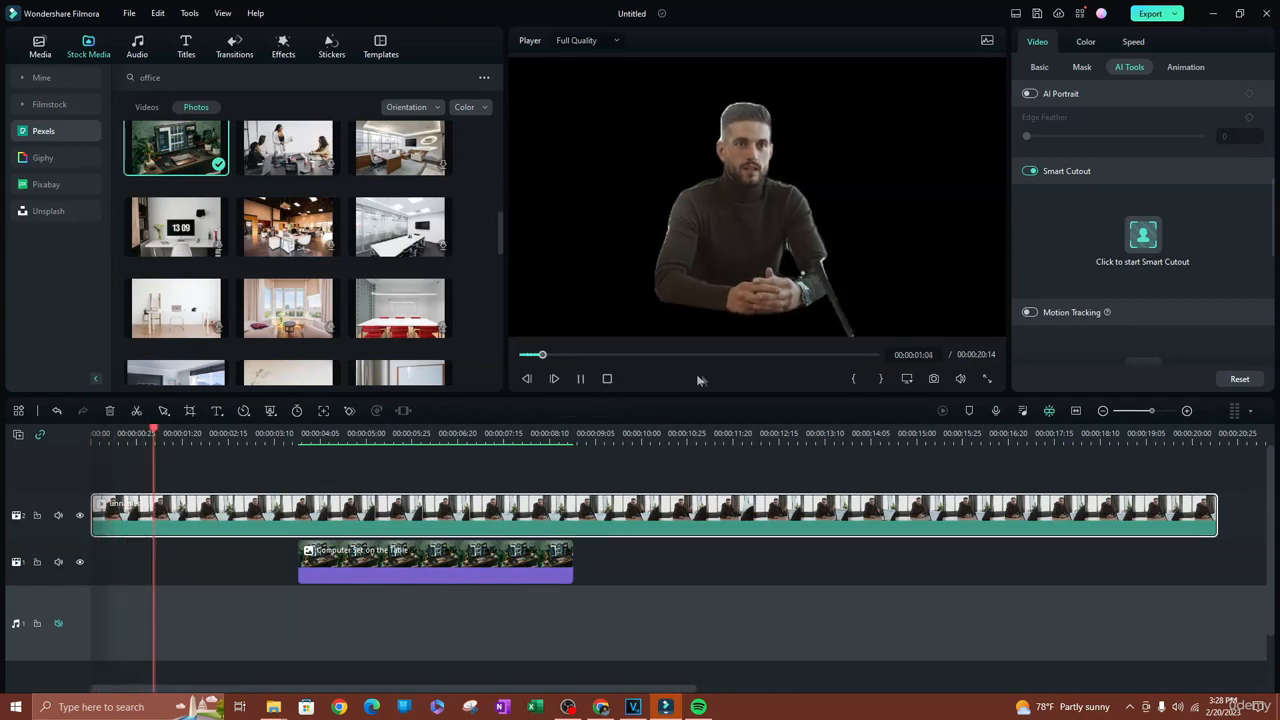
{"action": "key", "text": "space"}
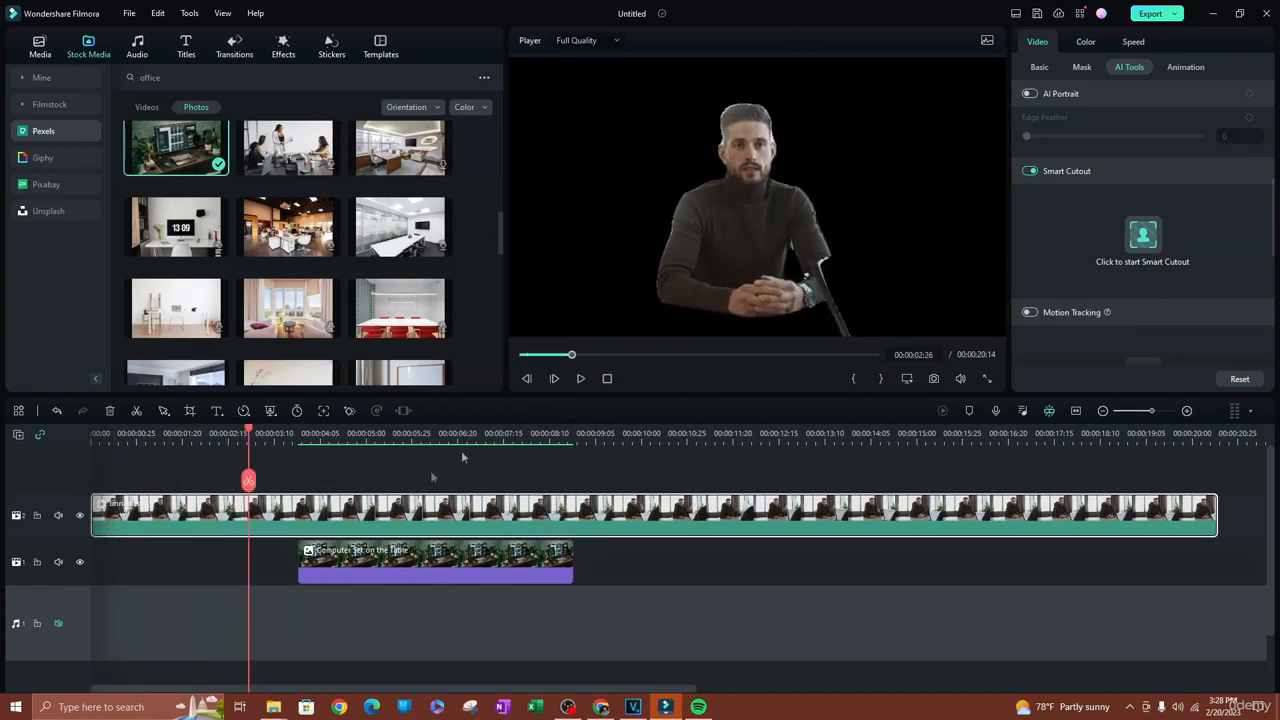
- Move the computer desk photo to the start of the timeline and extend it to about 20 seconds beneath the interview clip
{"action": "left_click_drag", "start_coordinate": [386, 558], "coordinate": [179, 560]}
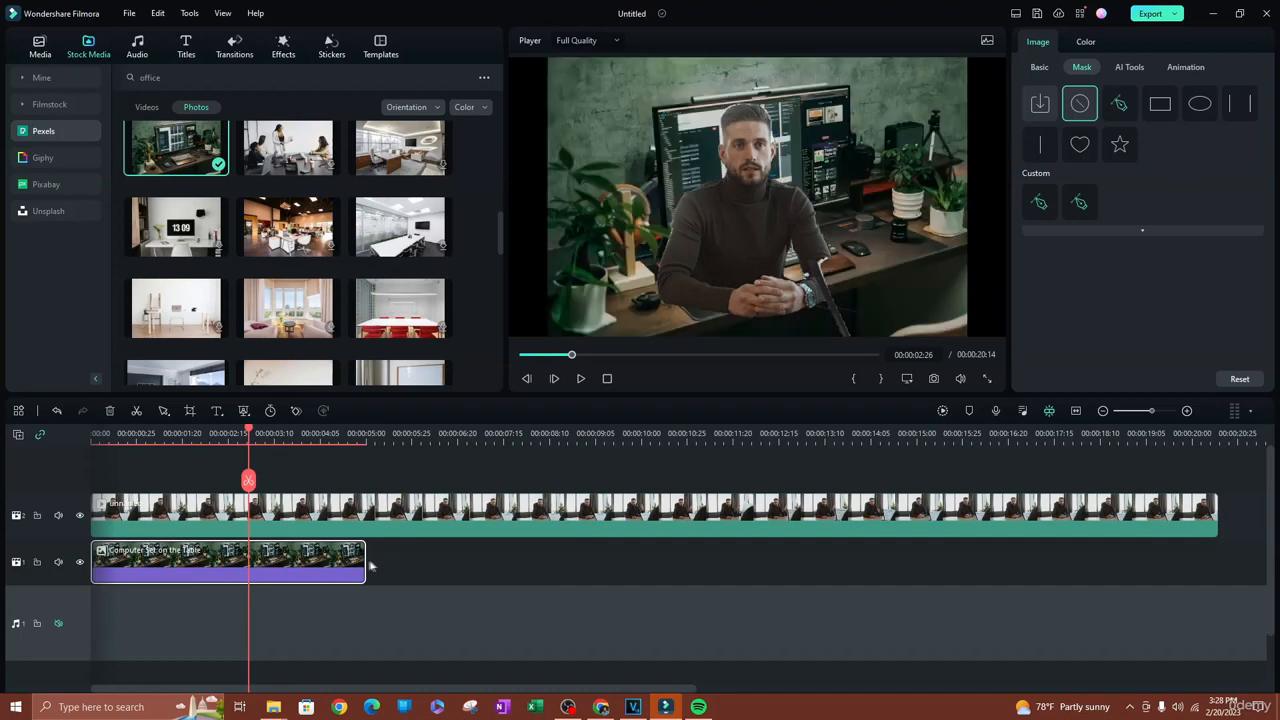
{"action": "left_click_drag", "start_coordinate": [365, 560], "coordinate": [1204, 562]}
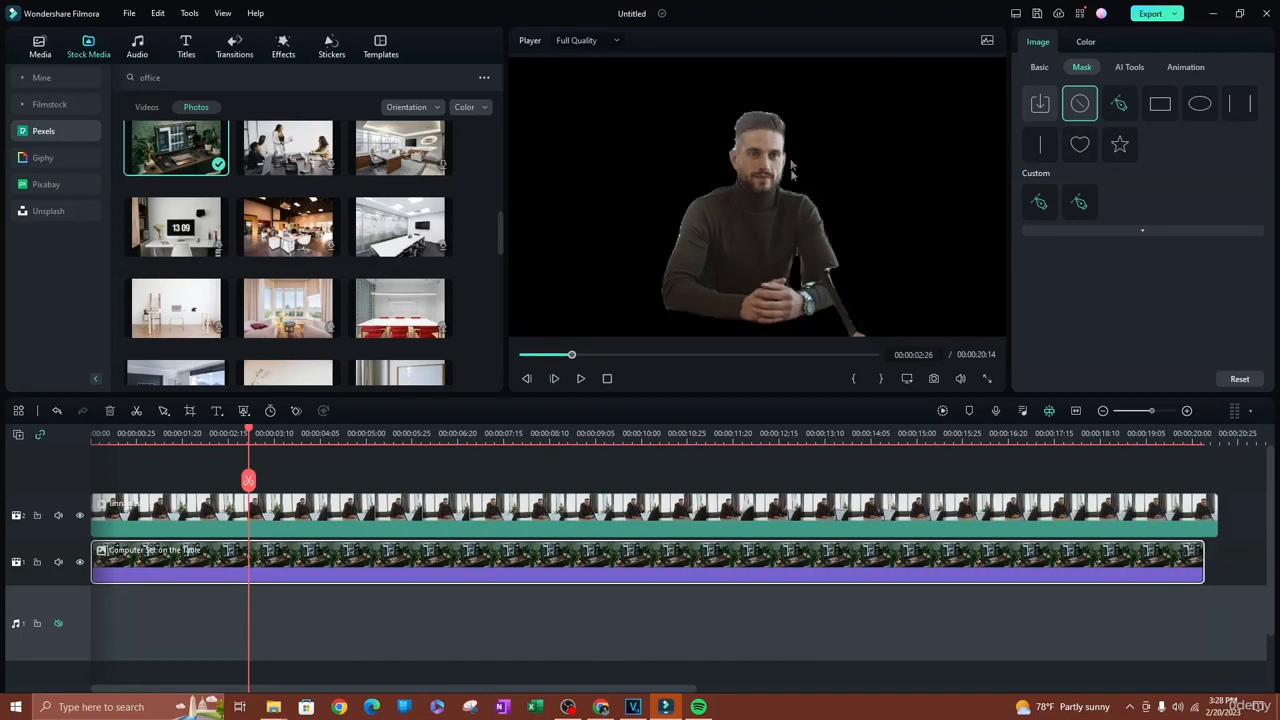
- Enlarge the interview clip to 150.34% scale and shift it horizontally to X -112.46 px over the office photo
{"action": "left_click", "coordinate": [715, 226]}
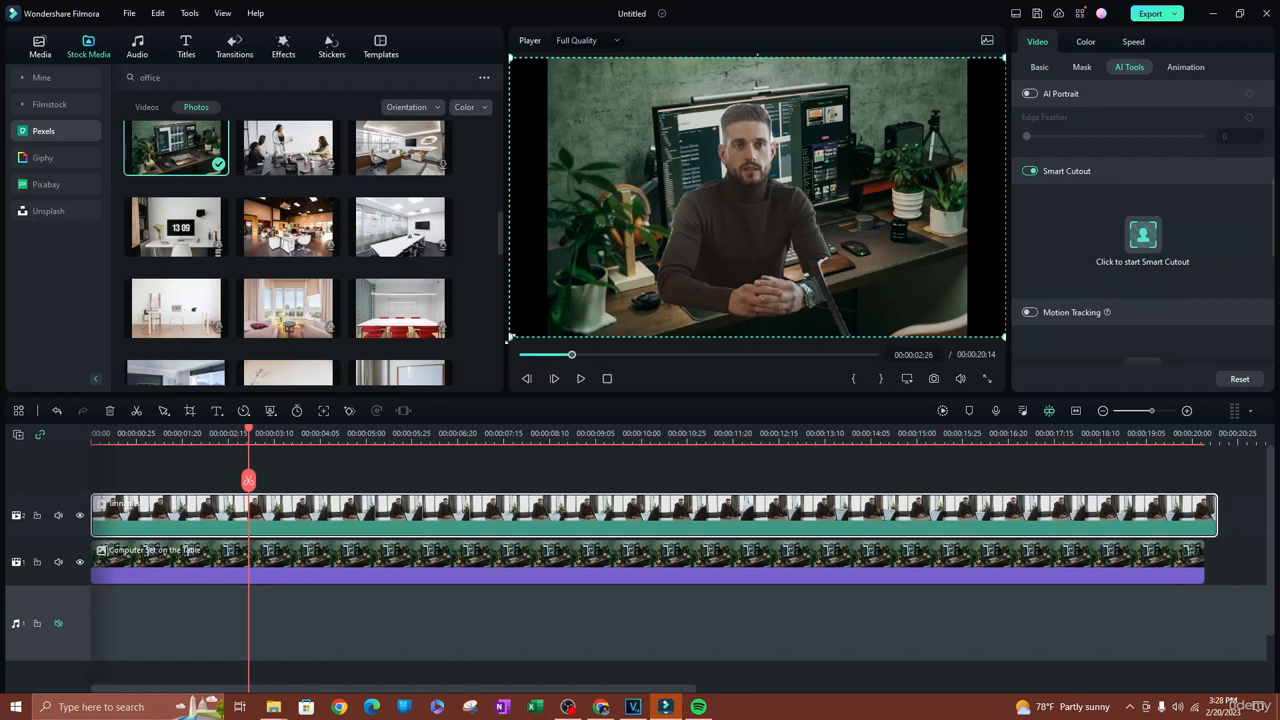
{"action": "left_click_drag", "start_coordinate": [510, 339], "coordinate": [313, 447]}
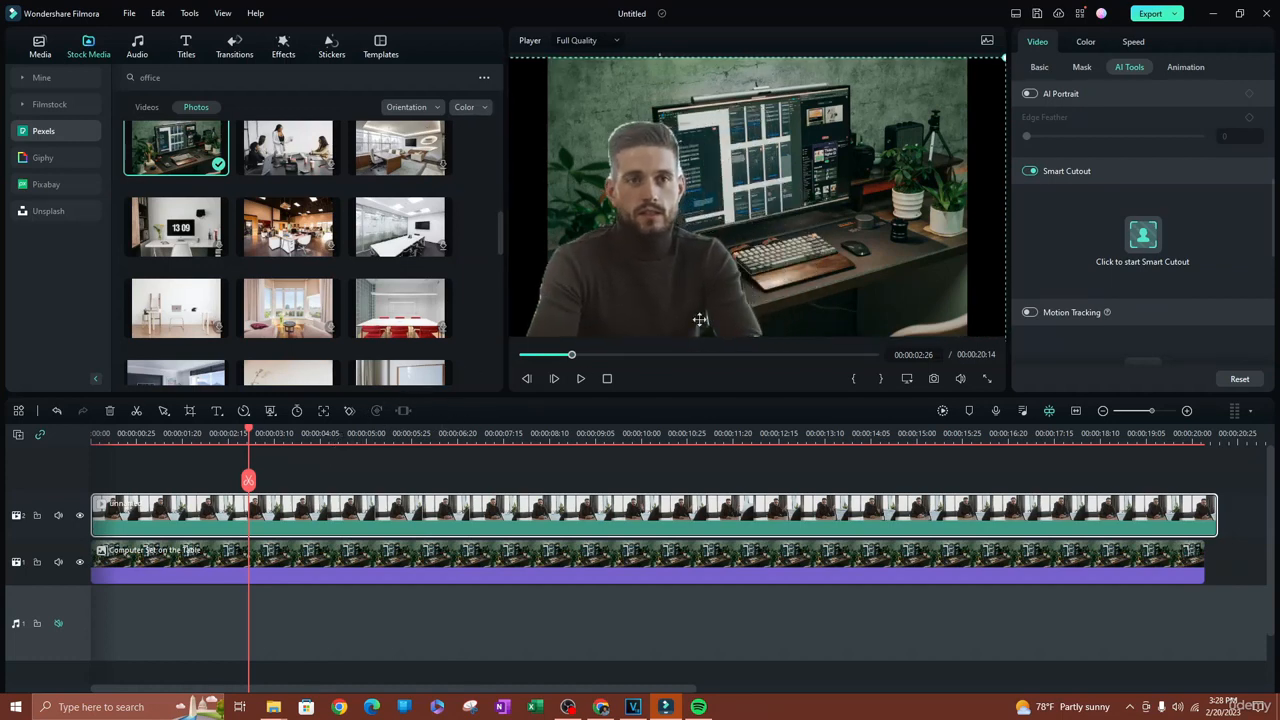
{"action": "left_click_drag", "start_coordinate": [700, 319], "coordinate": [826, 229]}
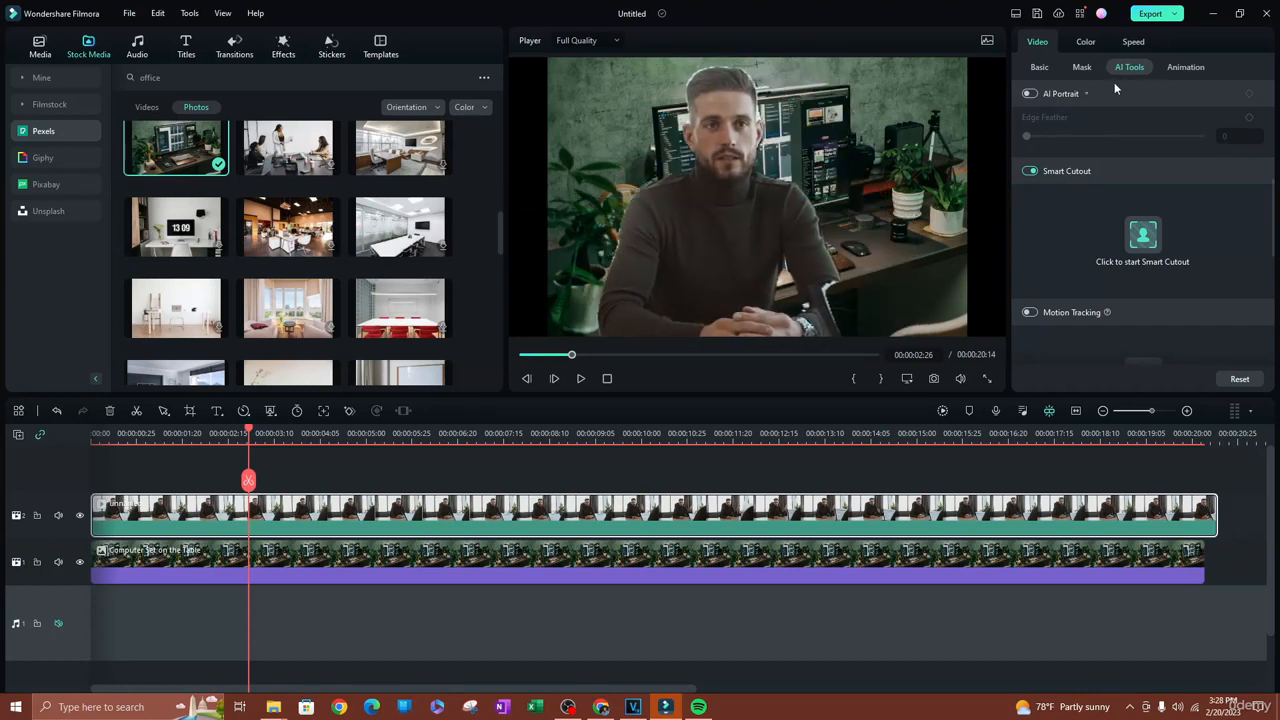
{"action": "left_click", "coordinate": [1042, 67]}
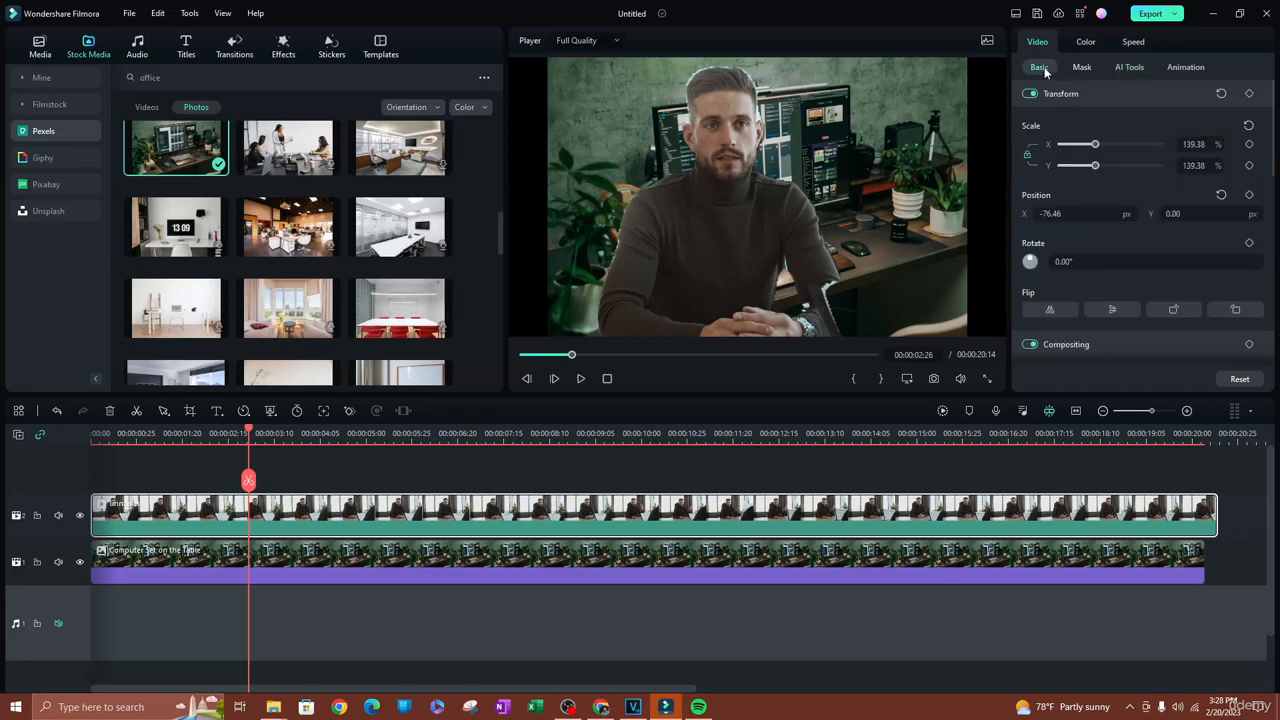
{"action": "mouse_move", "coordinate": [1095, 148]}
{"action": "left_mouse_down"}
{"action": "mouse_move", "coordinate": [1078, 143]}
{"action": "mouse_move", "coordinate": [1100, 148]}
{"action": "left_mouse_up"}
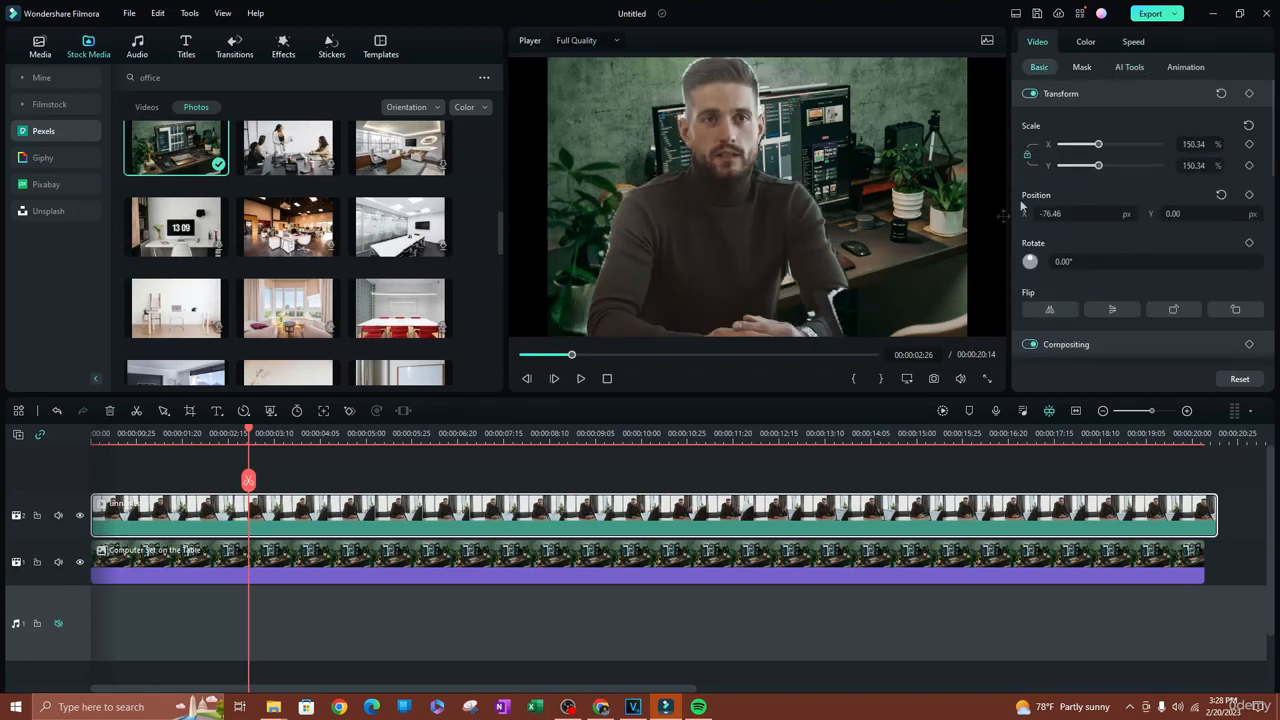
{"action": "left_click_drag", "start_coordinate": [1037, 207], "coordinate": [1035, 207]}
- Flip the interview clip horizontally and move the man to X 217.42 px over the office photo
{"action": "scroll", "coordinate": [1135, 299], "scroll_direction": "down", "scroll_amount": 1}
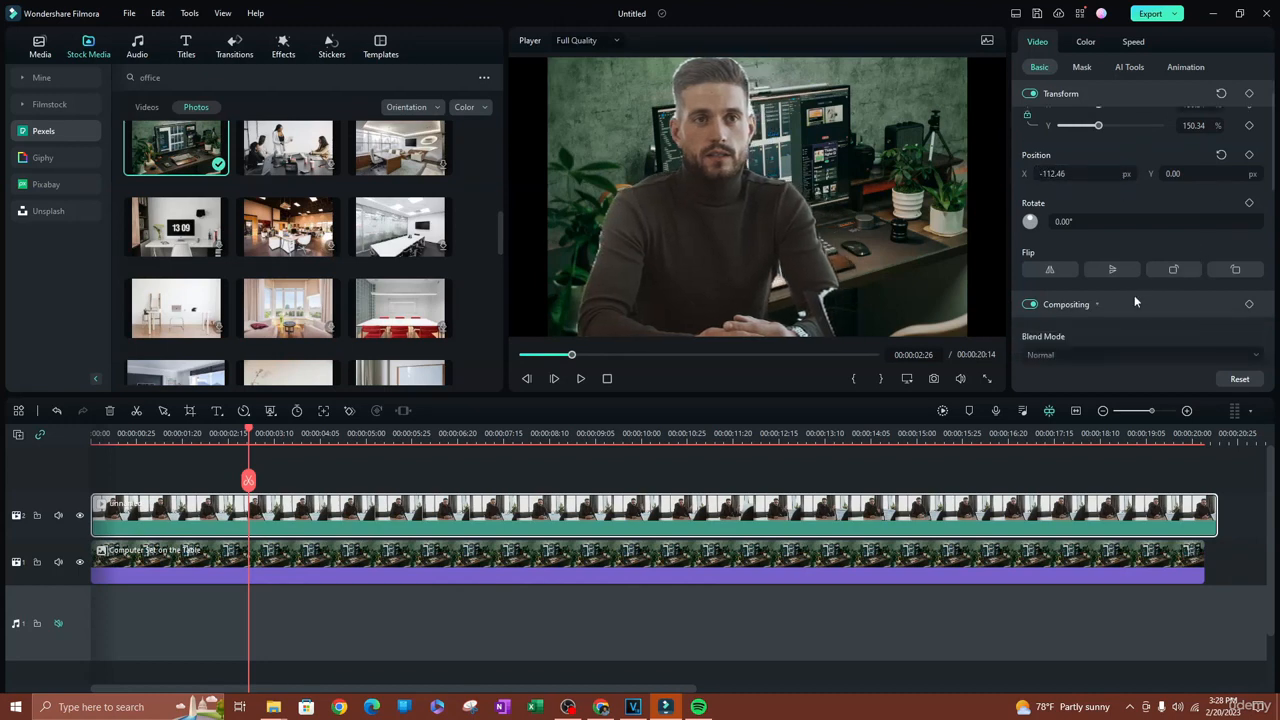
{"action": "left_click", "coordinate": [1050, 272]}
{"action": "left_click", "coordinate": [1050, 272]}
{"action": "left_click", "coordinate": [1051, 272]}
{"action": "left_click_drag", "start_coordinate": [687, 244], "coordinate": [781, 249]}
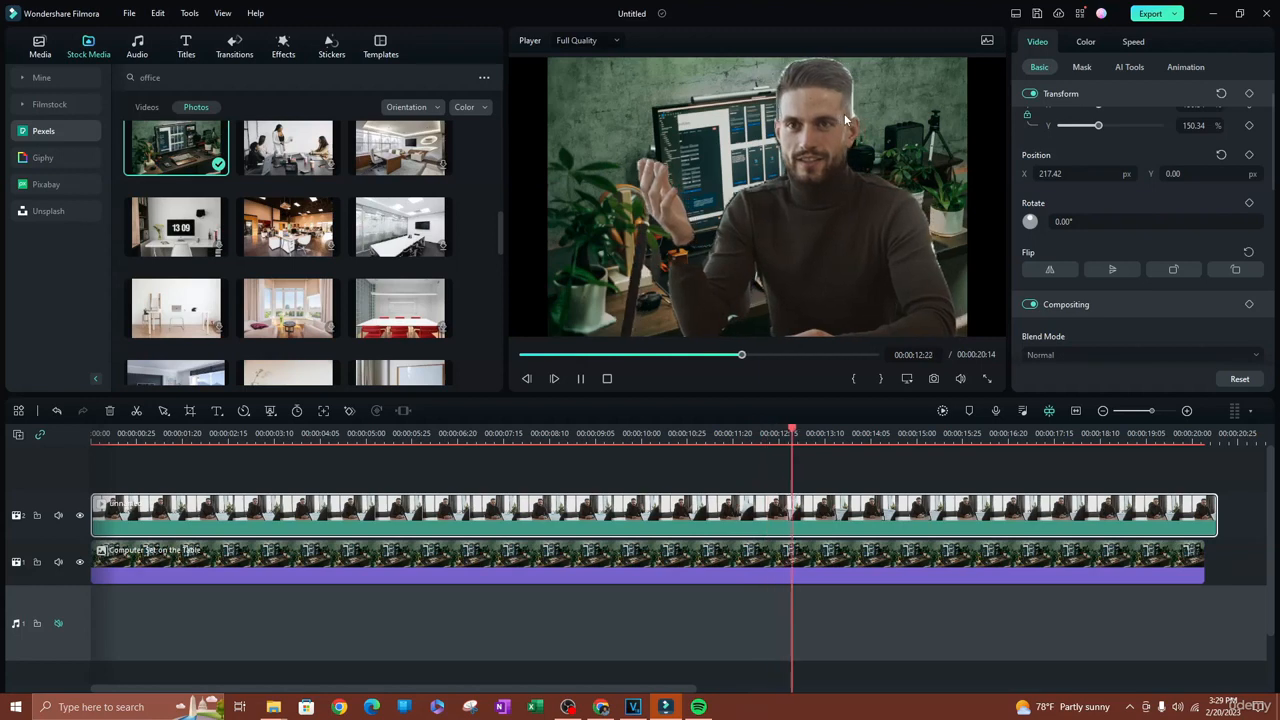
- Pause the playback of the composite at about 12 seconds and switch to OBS
{"action": "key", "text": "space"}
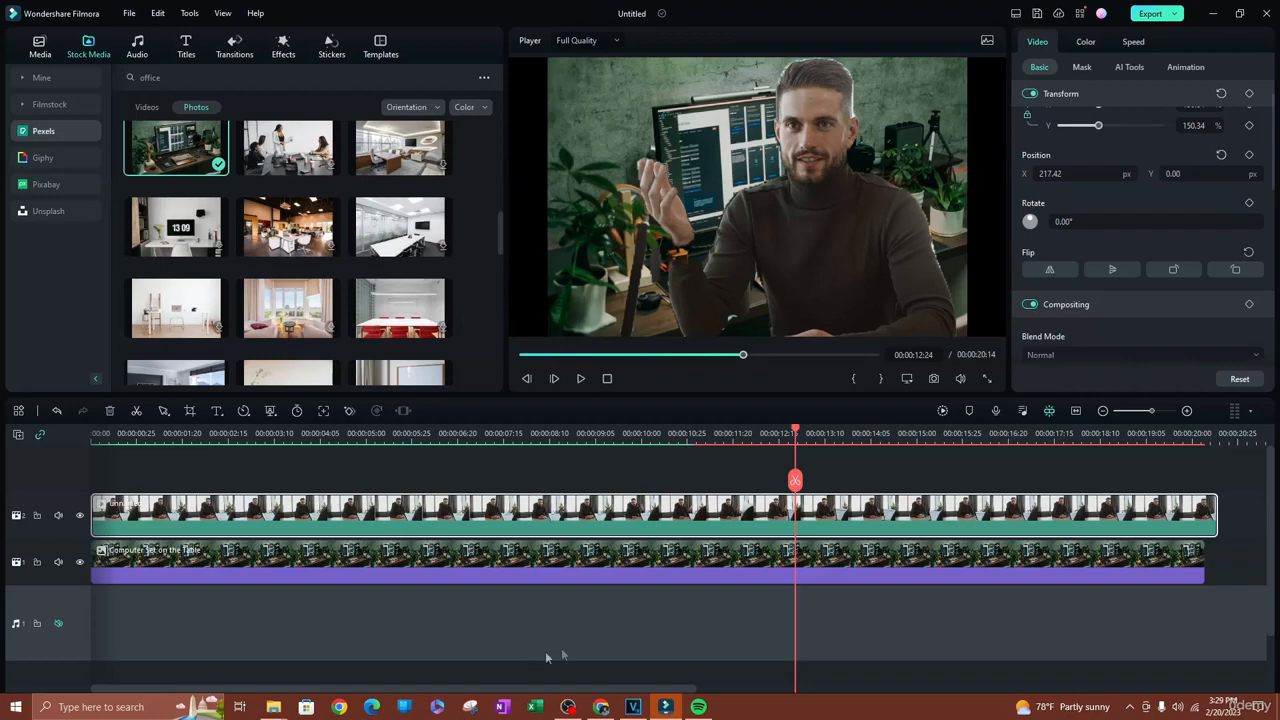
{"action": "left_click", "coordinate": [568, 707]}
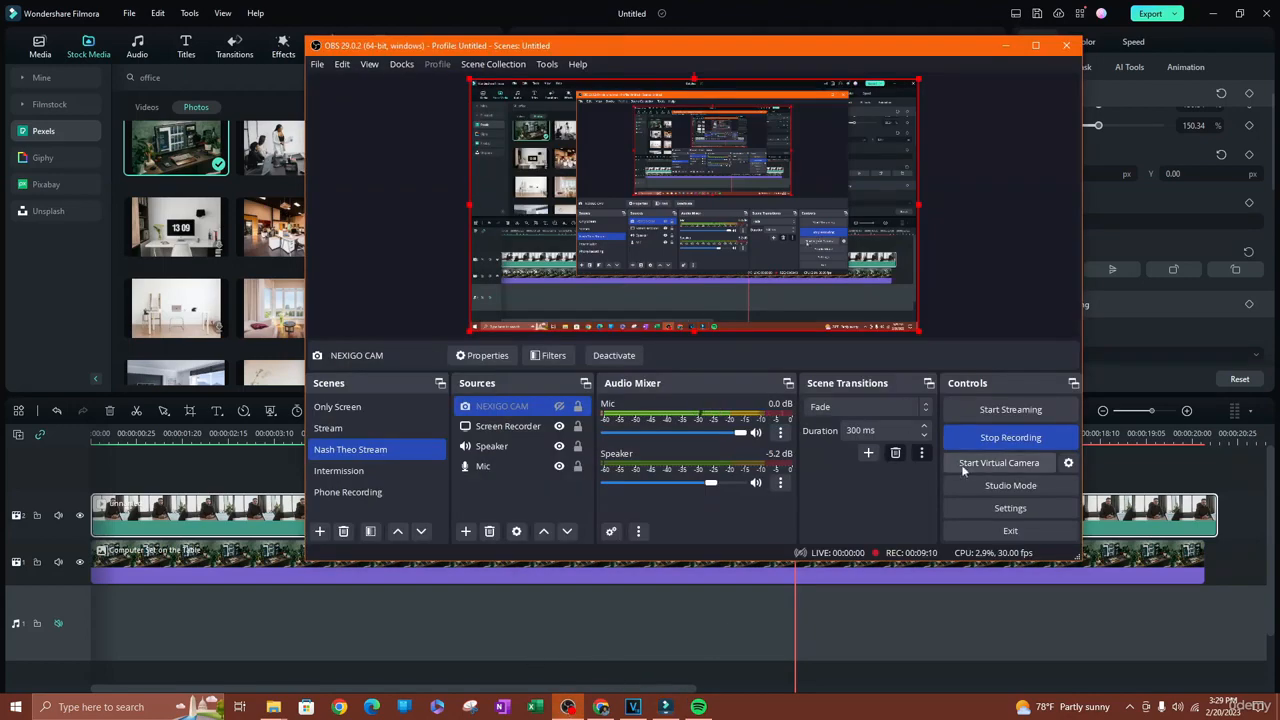